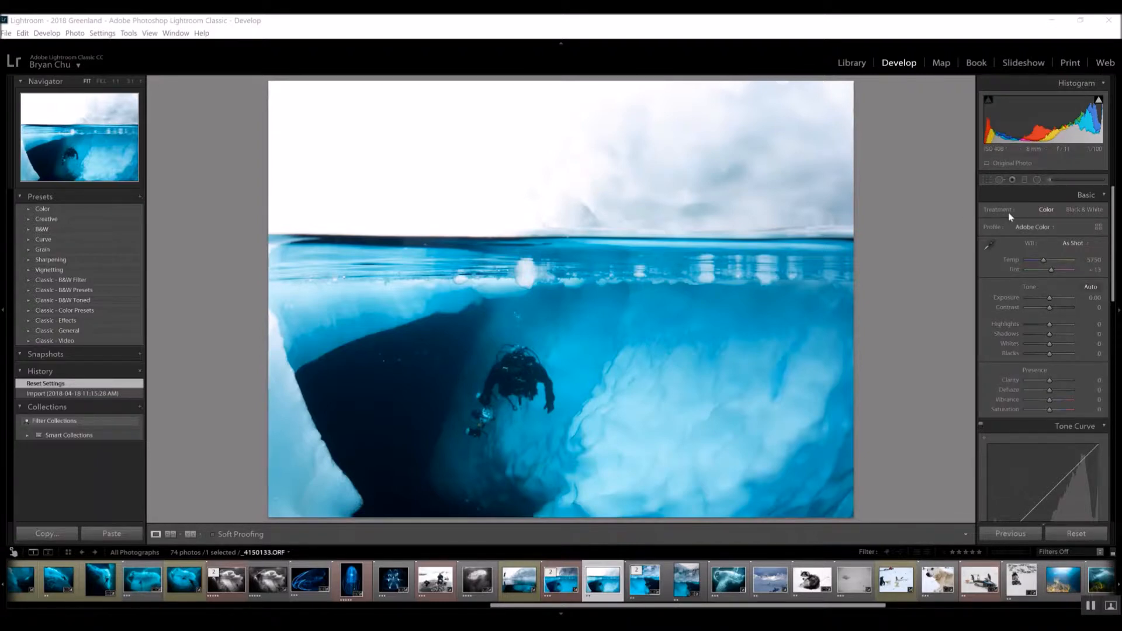
Add a graduated filter from the top of the photo down over the sky and set its exposure to -2.42
click(1025, 180)
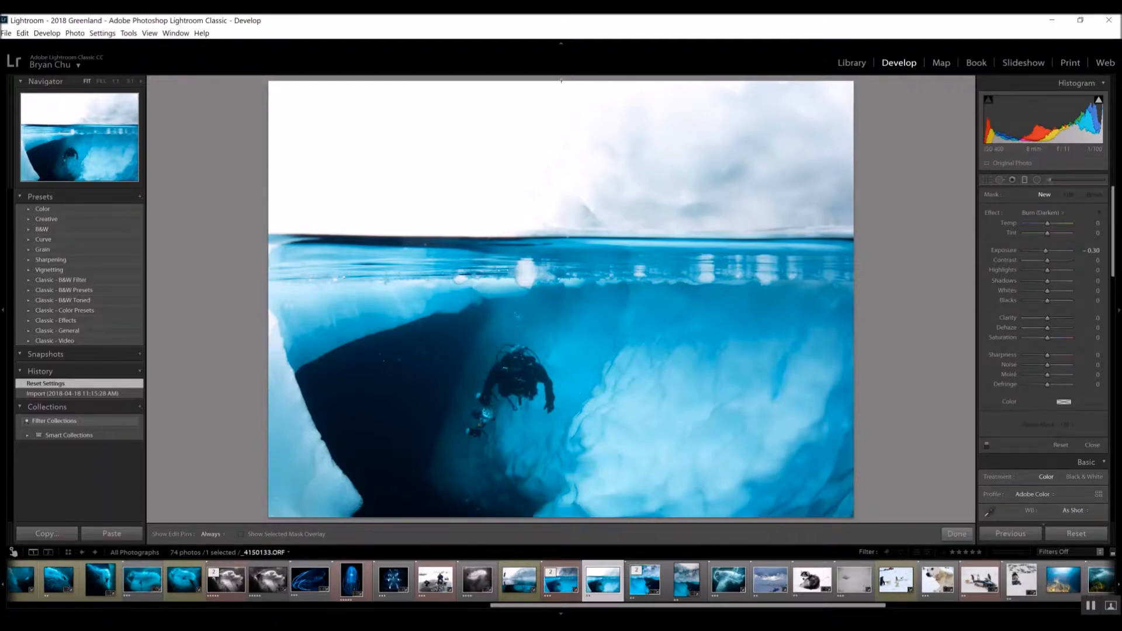
drag(561, 81, 560, 280)
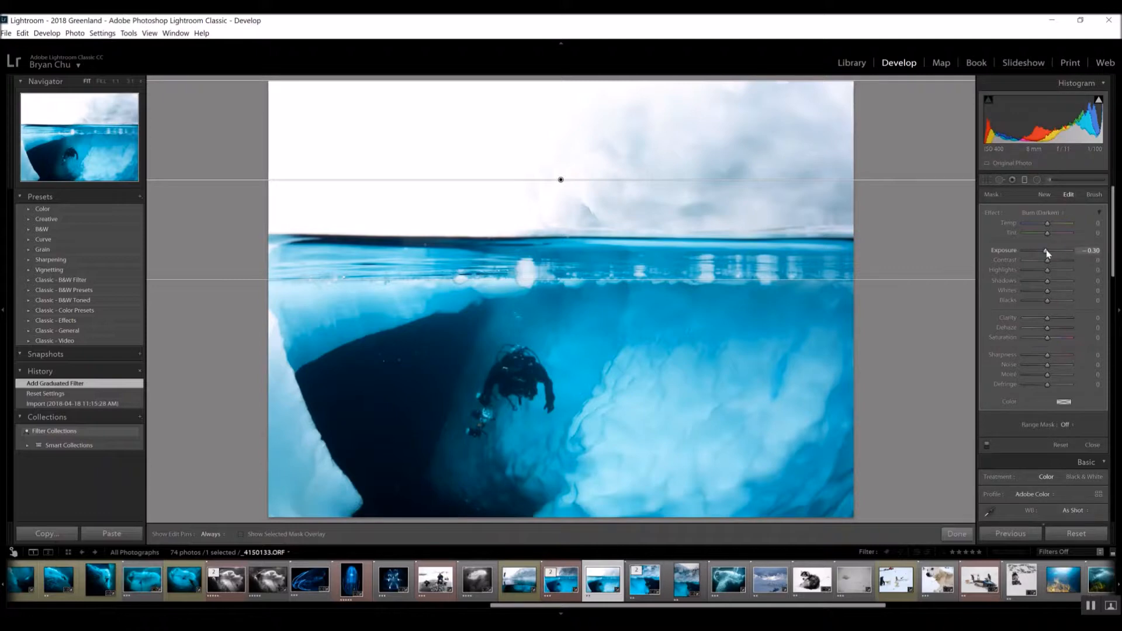
drag(1047, 253, 1034, 252)
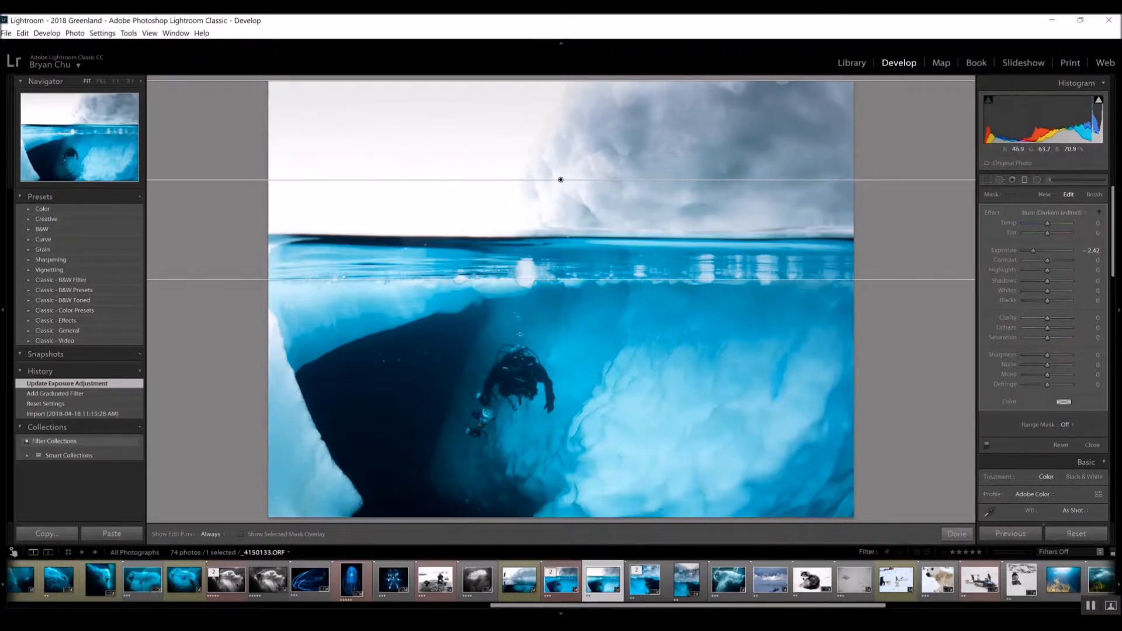
click(960, 534)
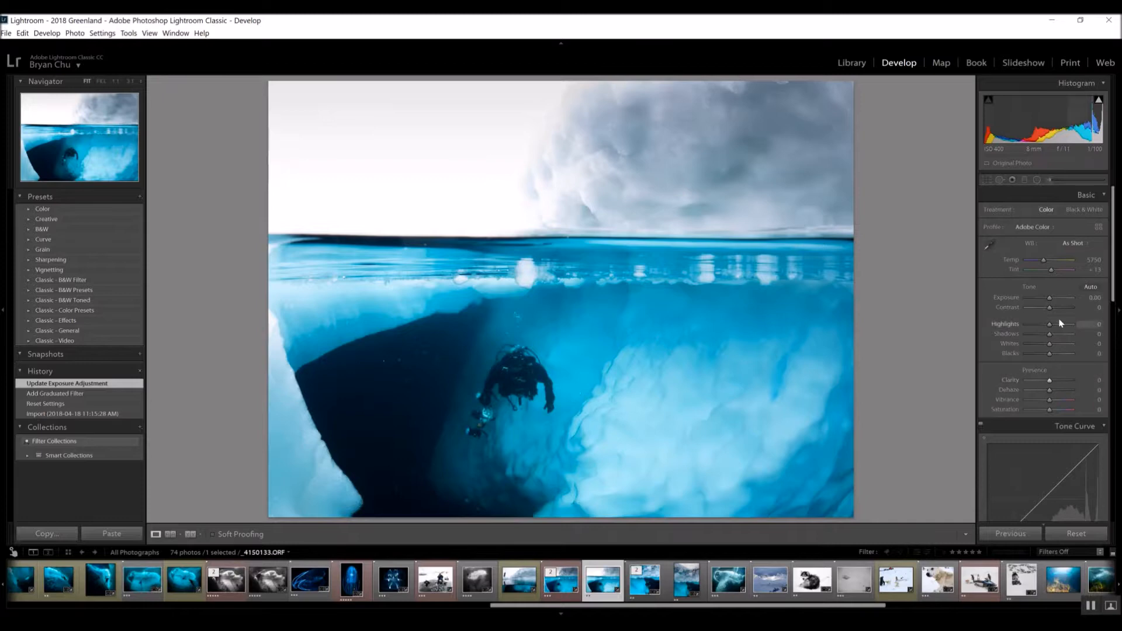
Set Highlights to -100 and Whites to +38 in the basic tone settings
click(1026, 324)
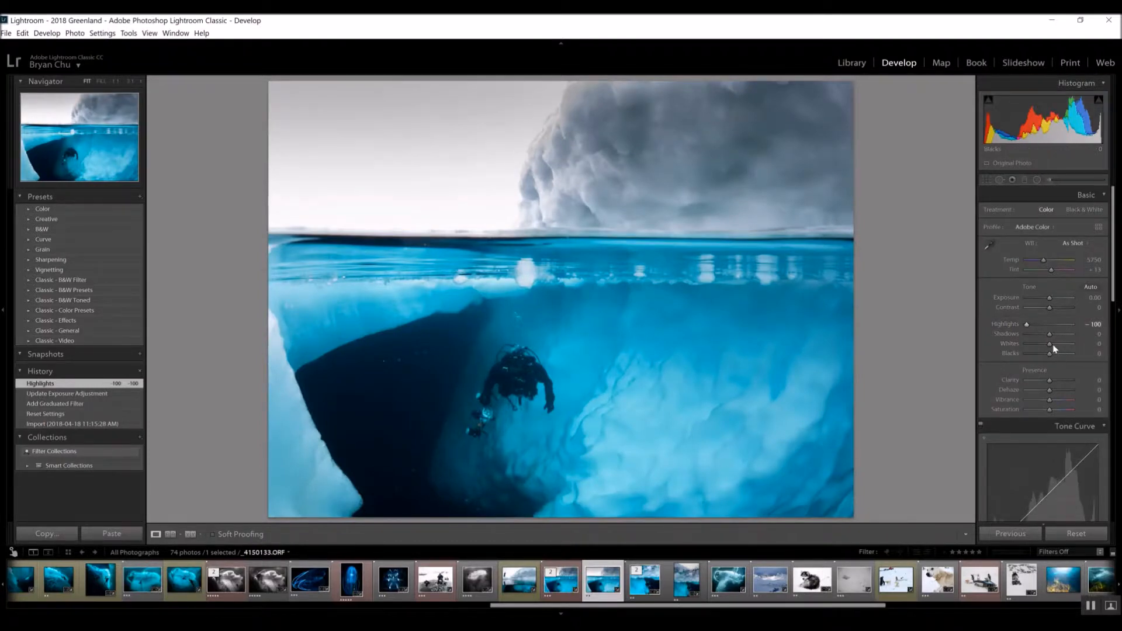
drag(1053, 343, 1059, 344)
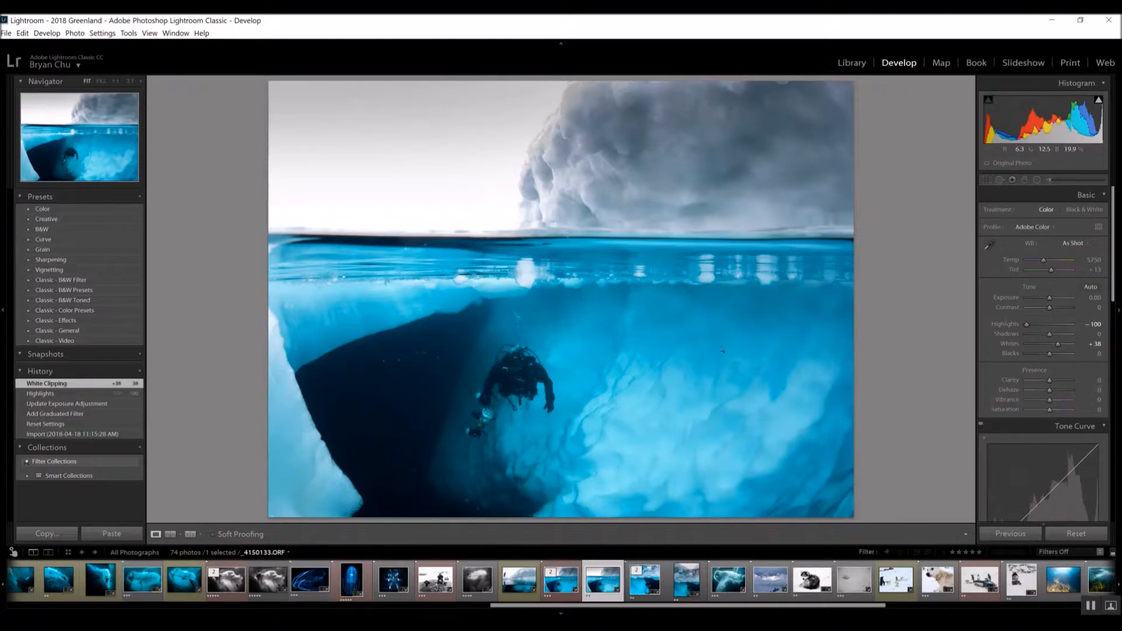
Set Shadows to +46 and Blacks to -21, comparing against earlier history states
drag(1061, 334, 1062, 335)
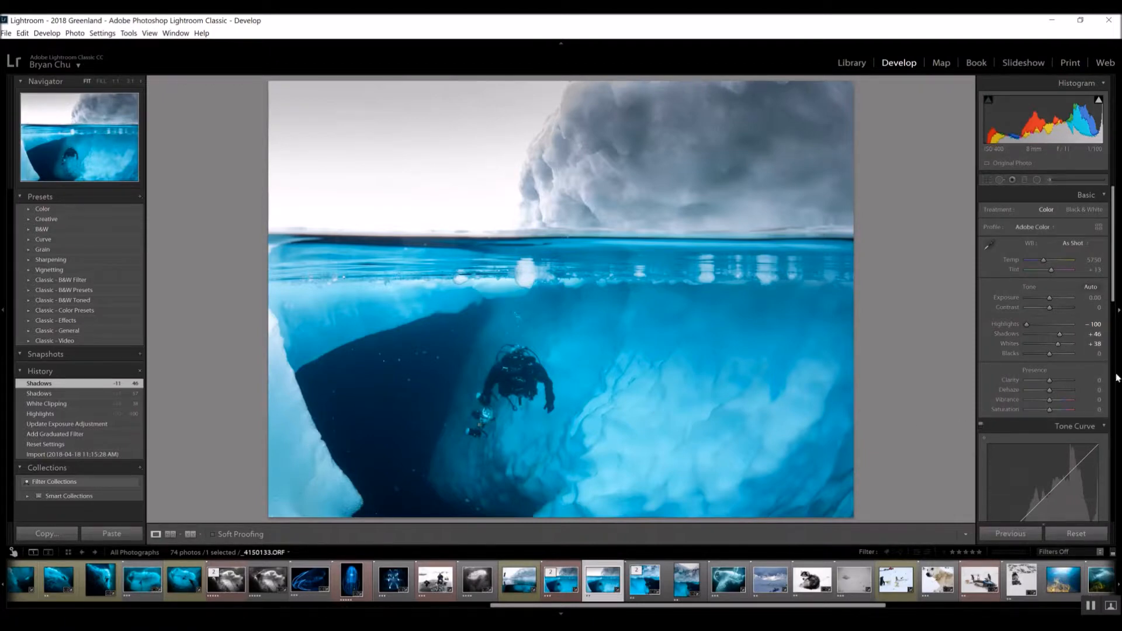
drag(1049, 357, 1047, 358)
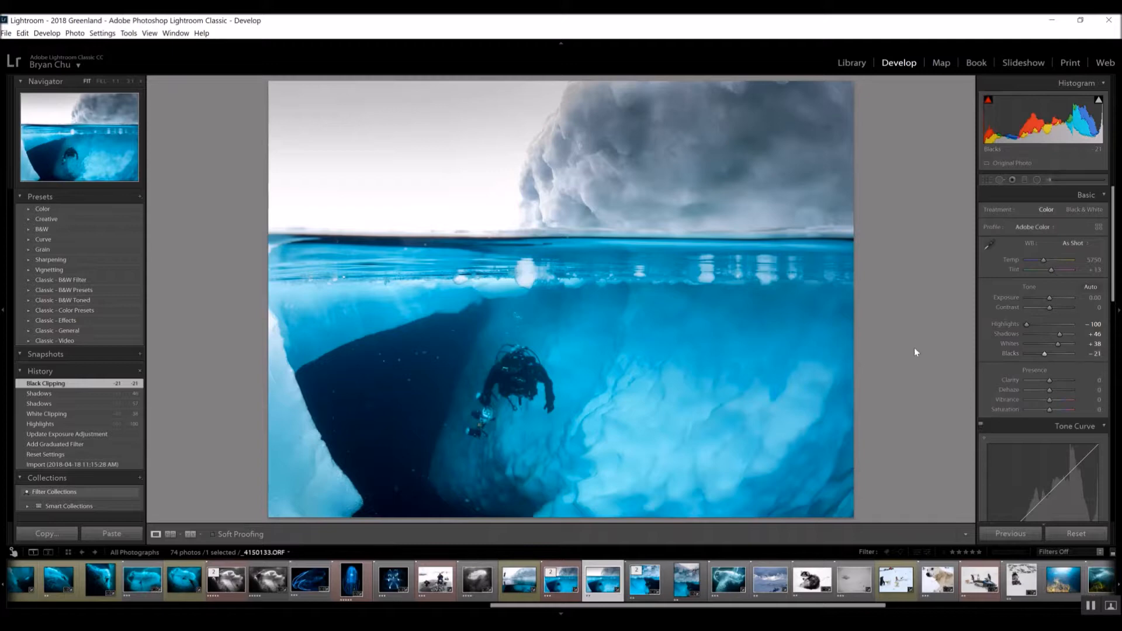
click(89, 414)
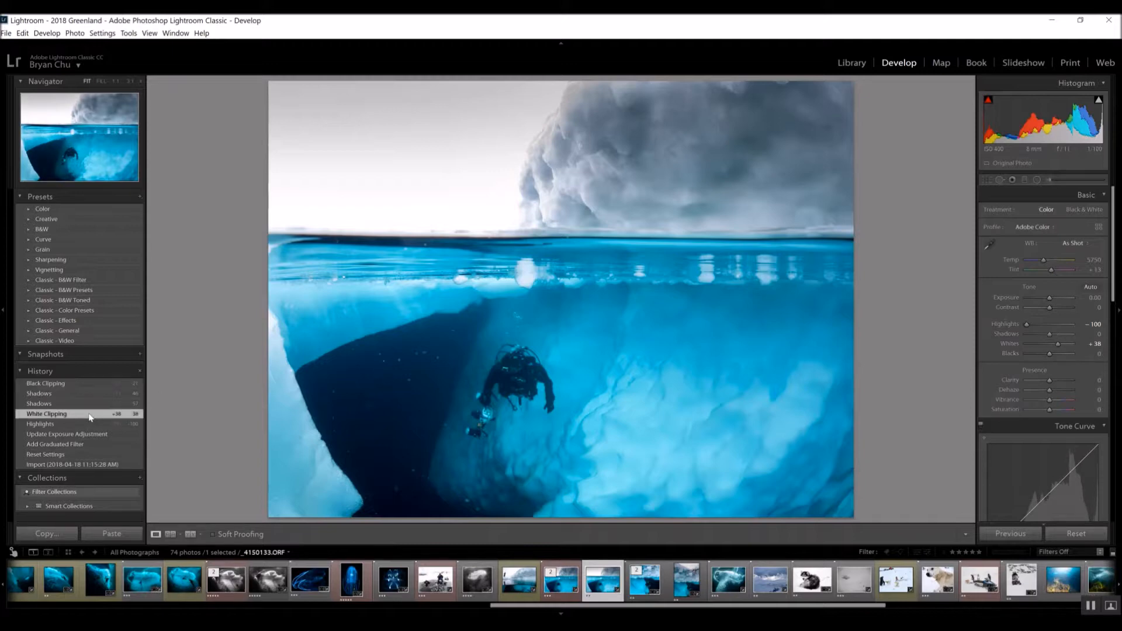
click(80, 383)
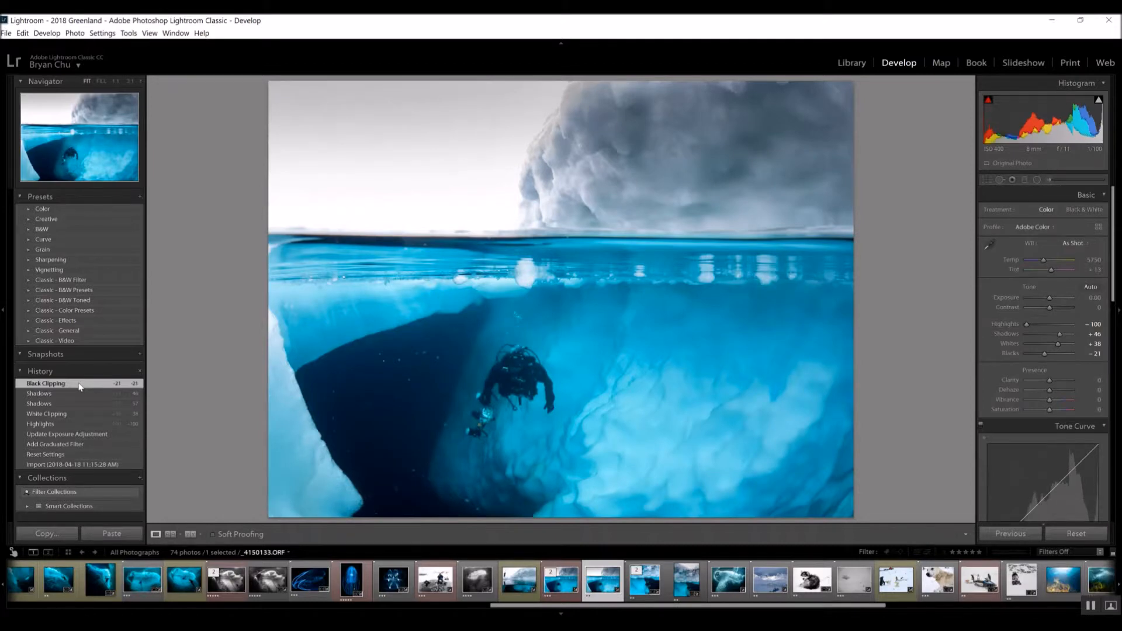
Set both Clarity and Dehaze to +10
click(1097, 380)
text(10)
key(Return)
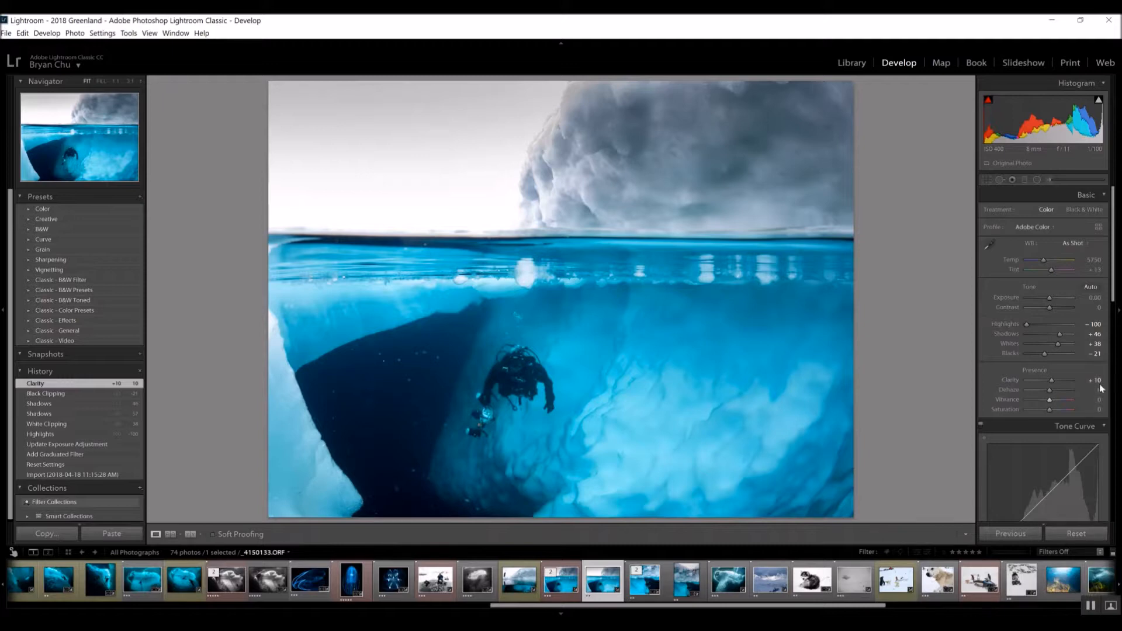
click(1094, 390)
text(10)
key(Return)
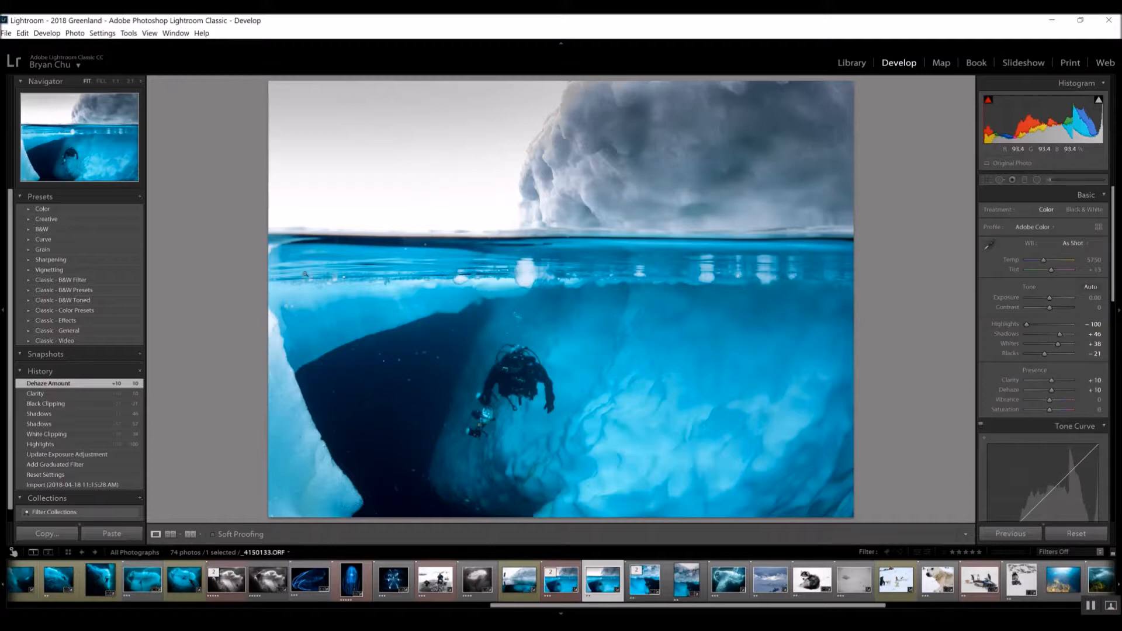
Open the photo for editing in Adobe Photoshop CC 2018
right_click(606, 602)
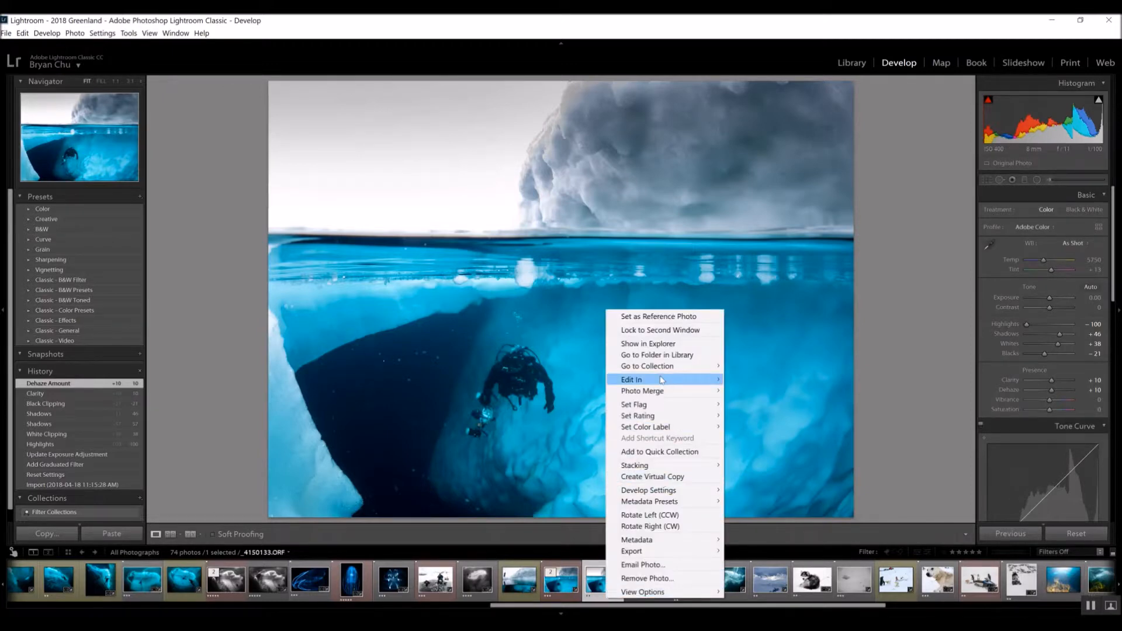
mouse_move(663, 381)
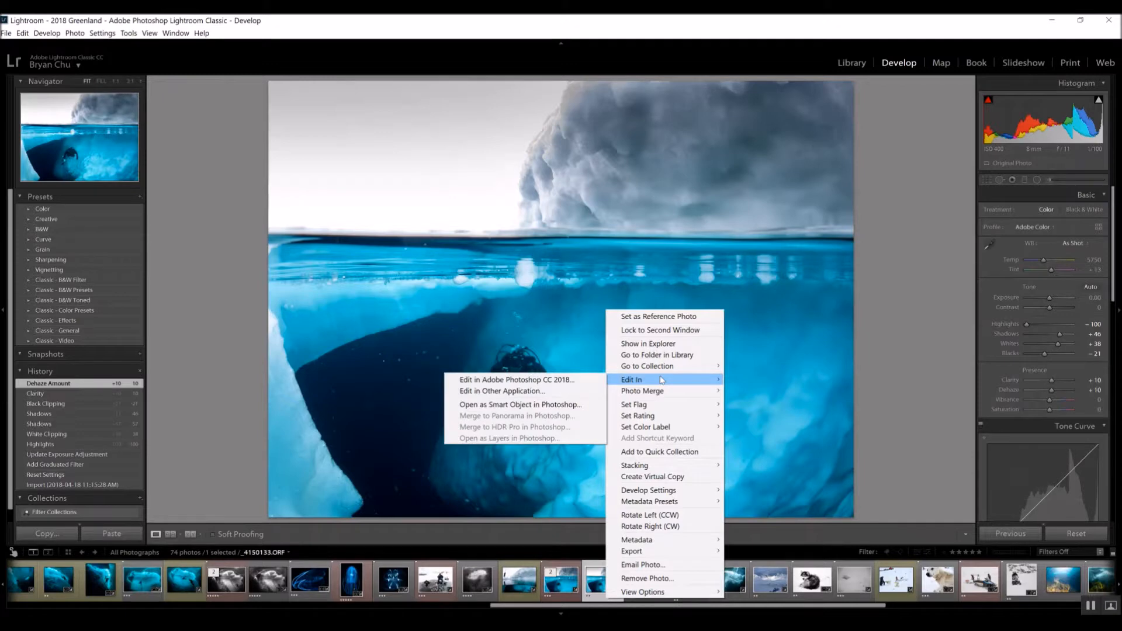
click(569, 381)
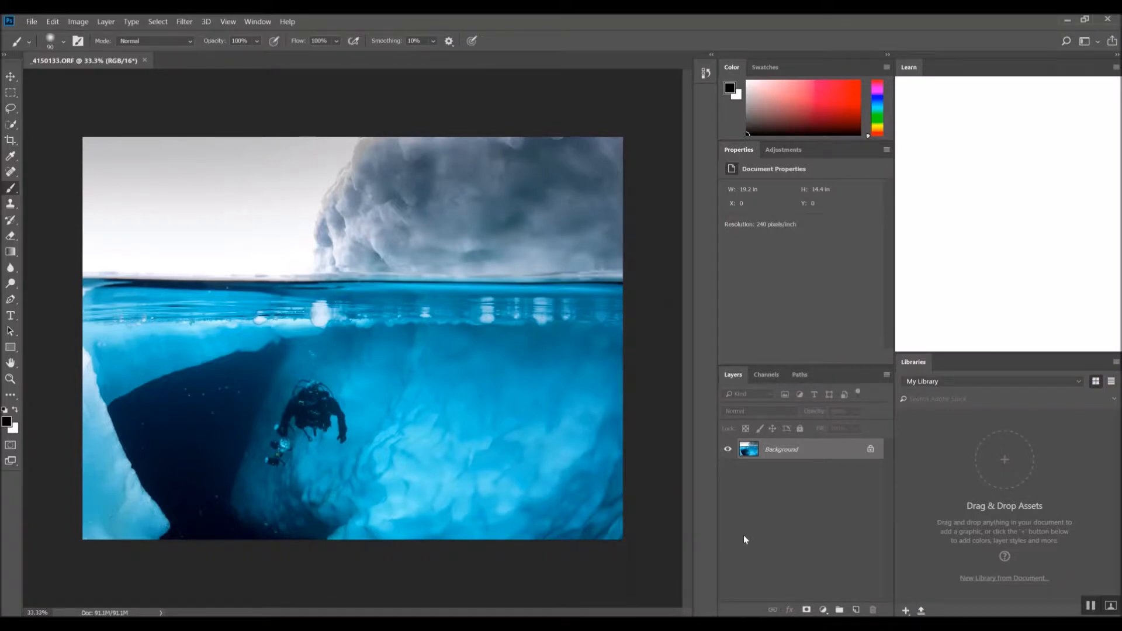
Duplicate the Background layer, naming the copy "Dust & scratches filter"
right_click(776, 454)
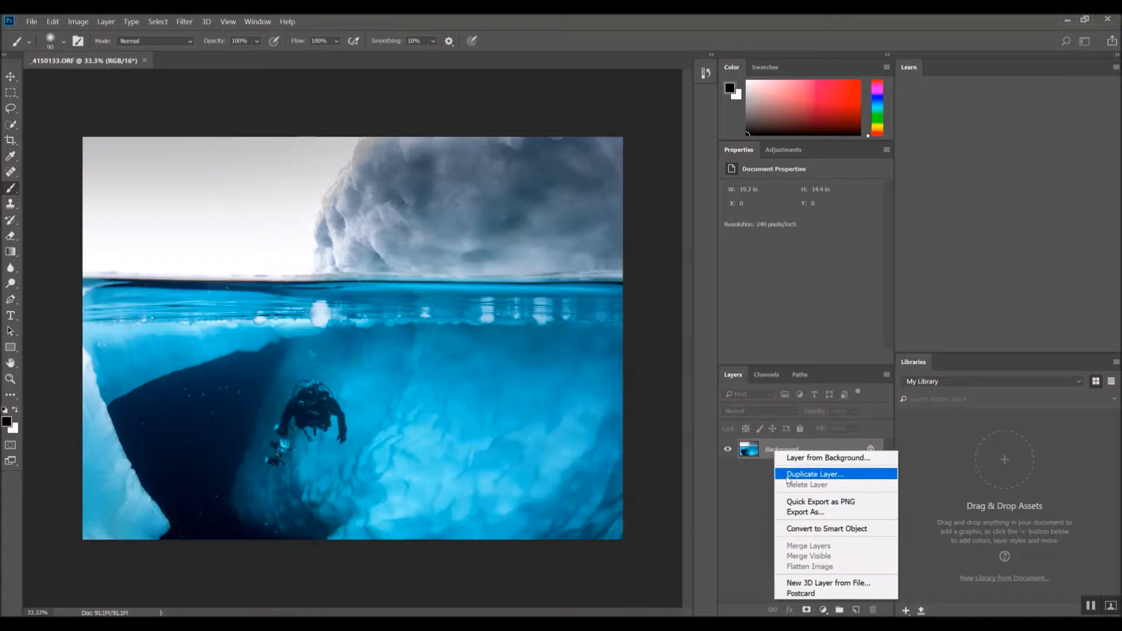
click(787, 475)
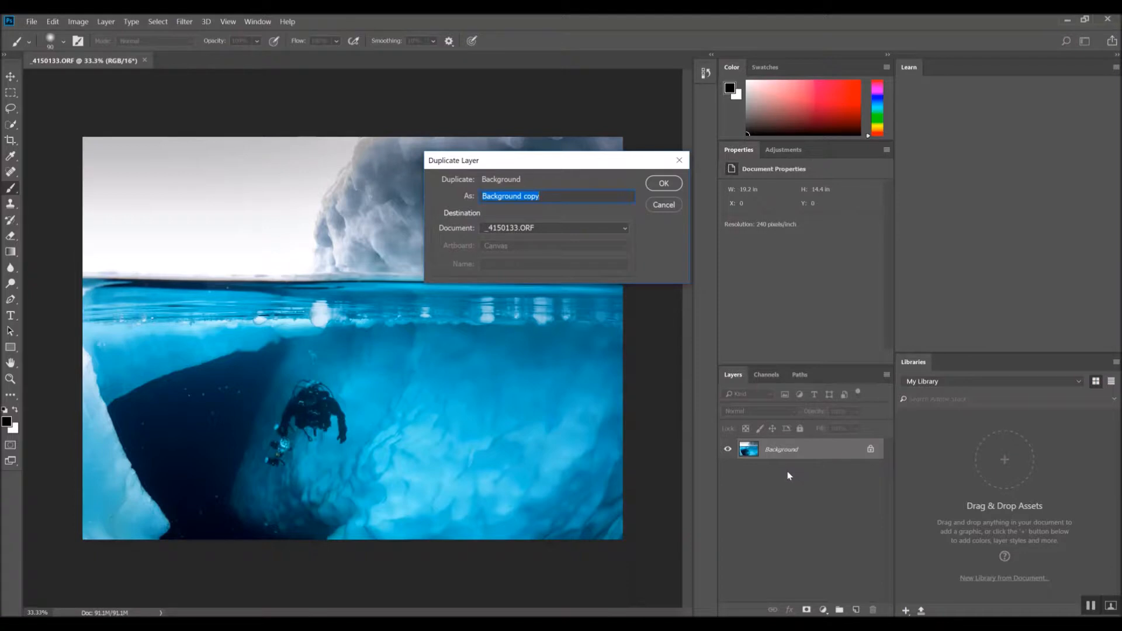
text(Dust & scratches filter)
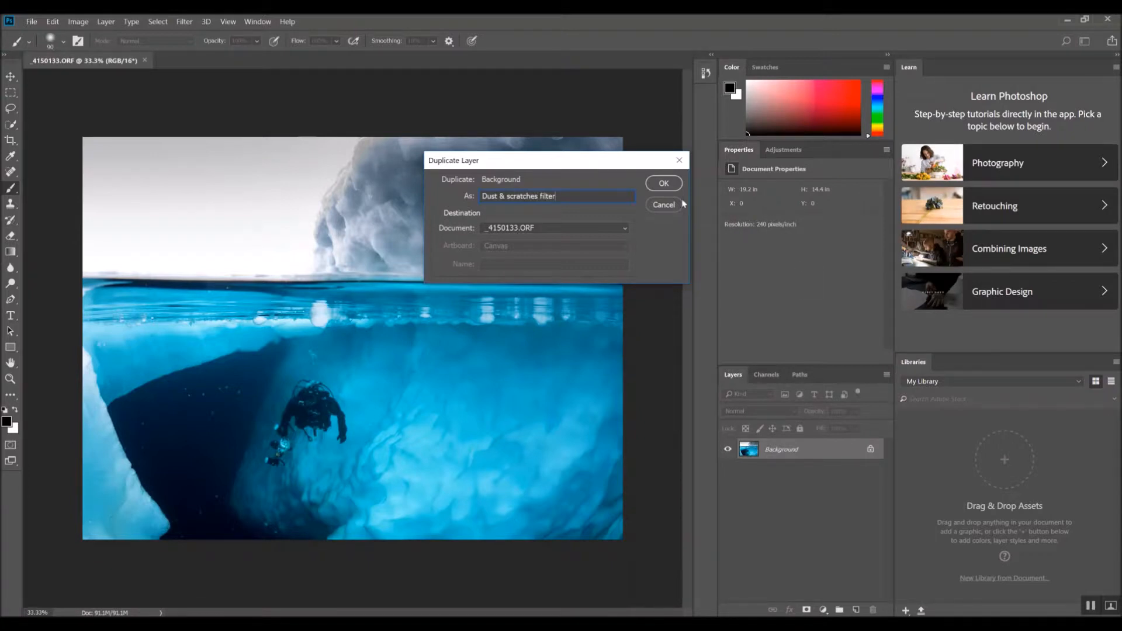
click(663, 184)
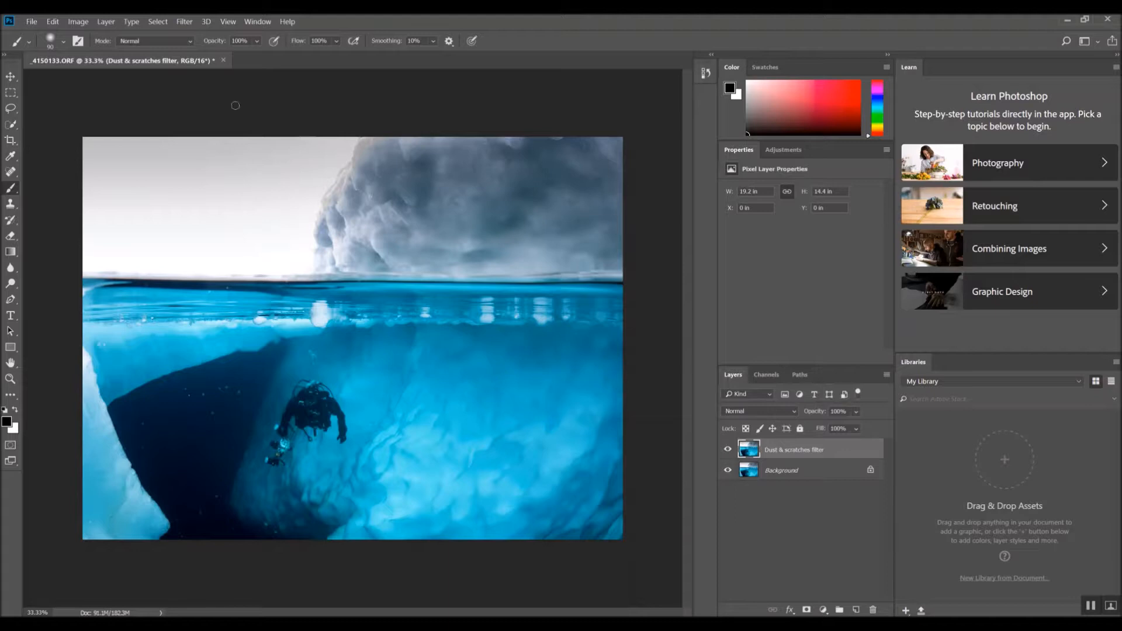
Apply the Dust & Scratches noise filter to the duplicate layer with a radius of 30 pixels
click(180, 23)
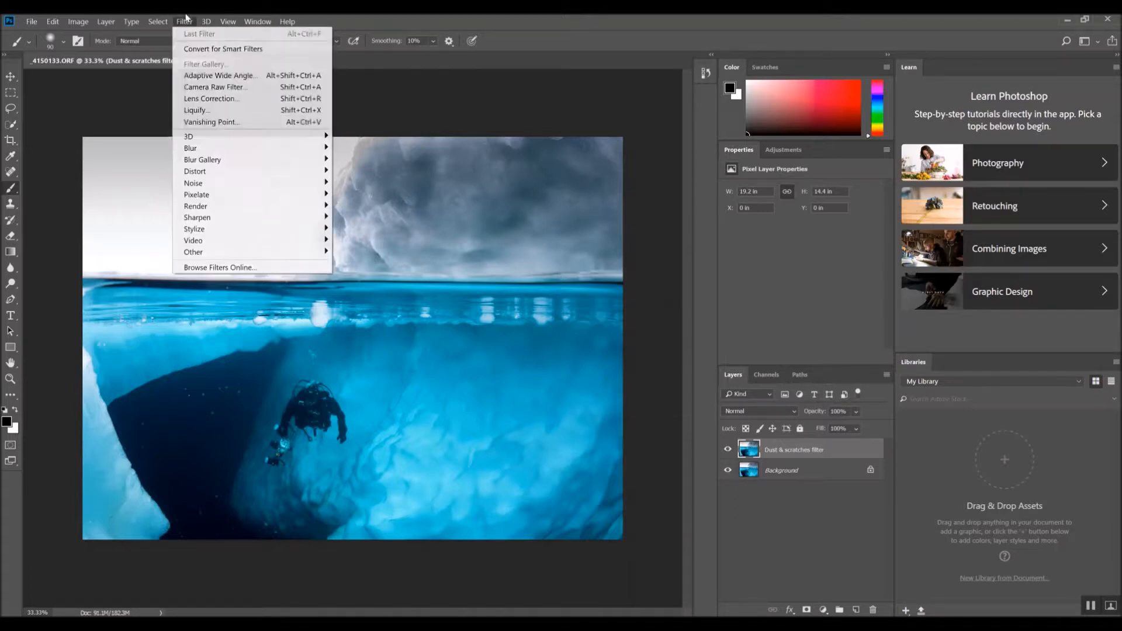
mouse_move(251, 183)
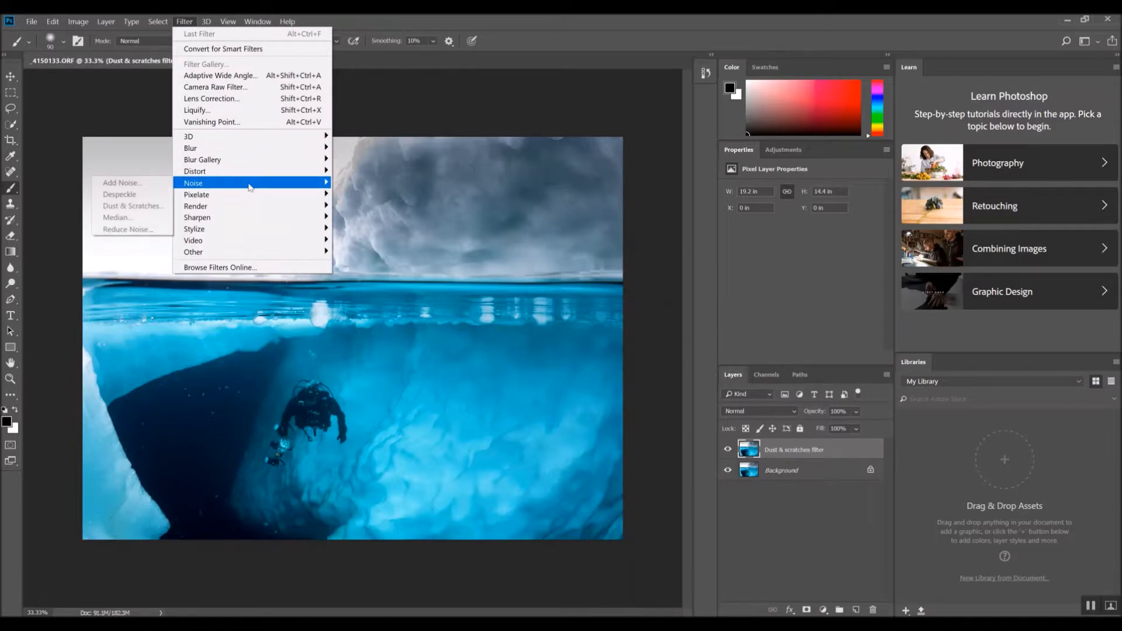
click(141, 206)
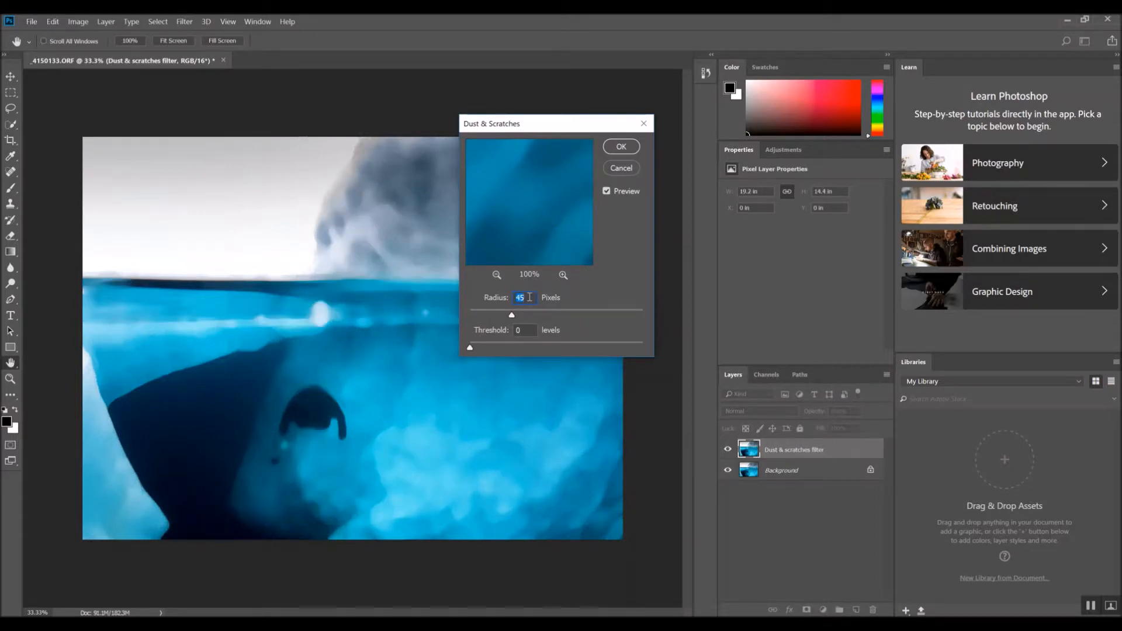
text(35)
drag(527, 298, 514, 298)
text(25)
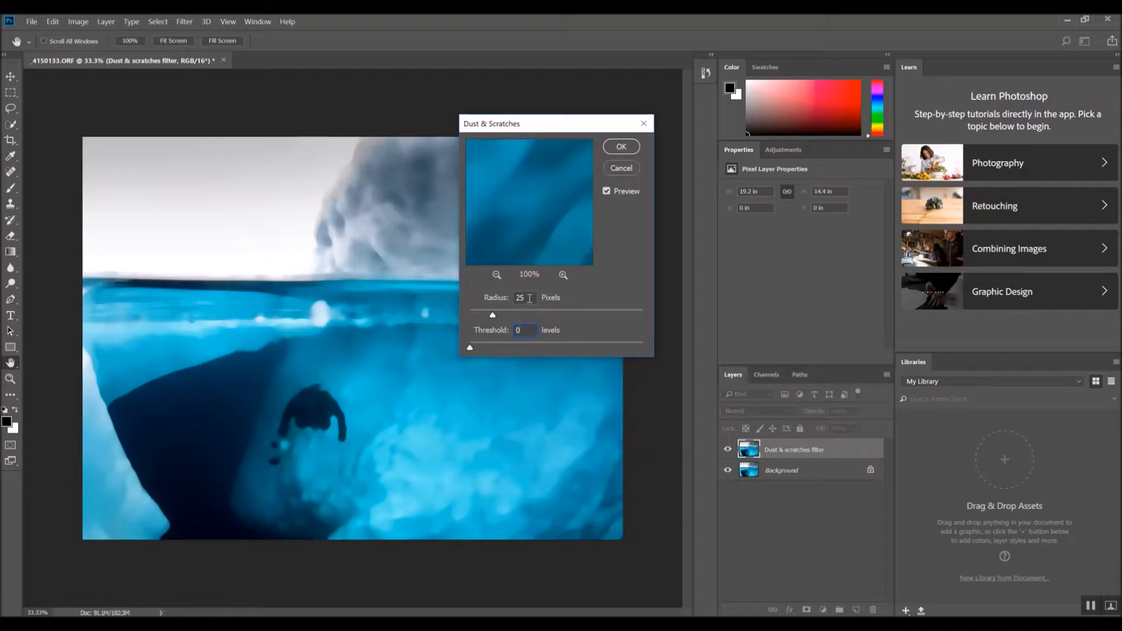
drag(539, 130, 651, 118)
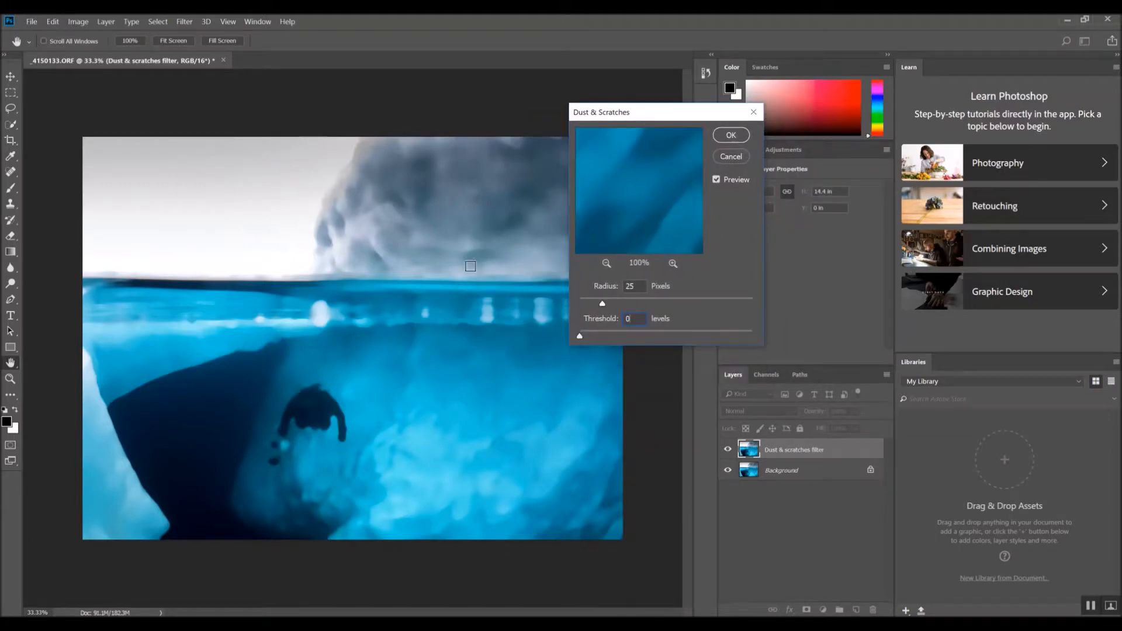
click(613, 284)
text(30)
click(640, 288)
click(731, 135)
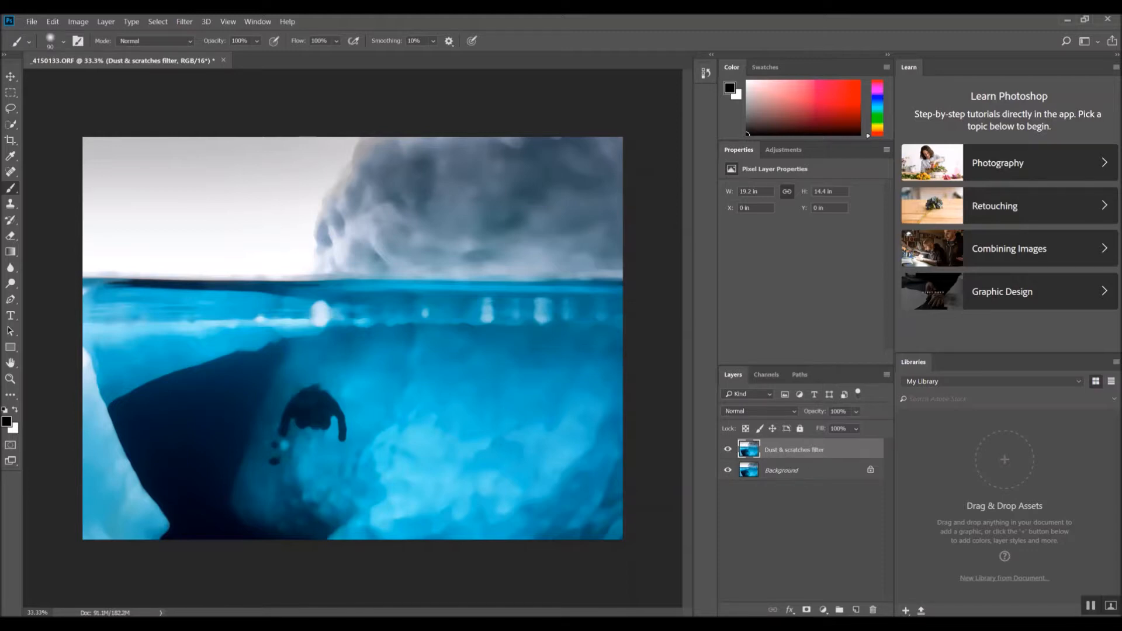
Add a Hide All layer mask to the Dust & scratches filter layer
click(184, 22)
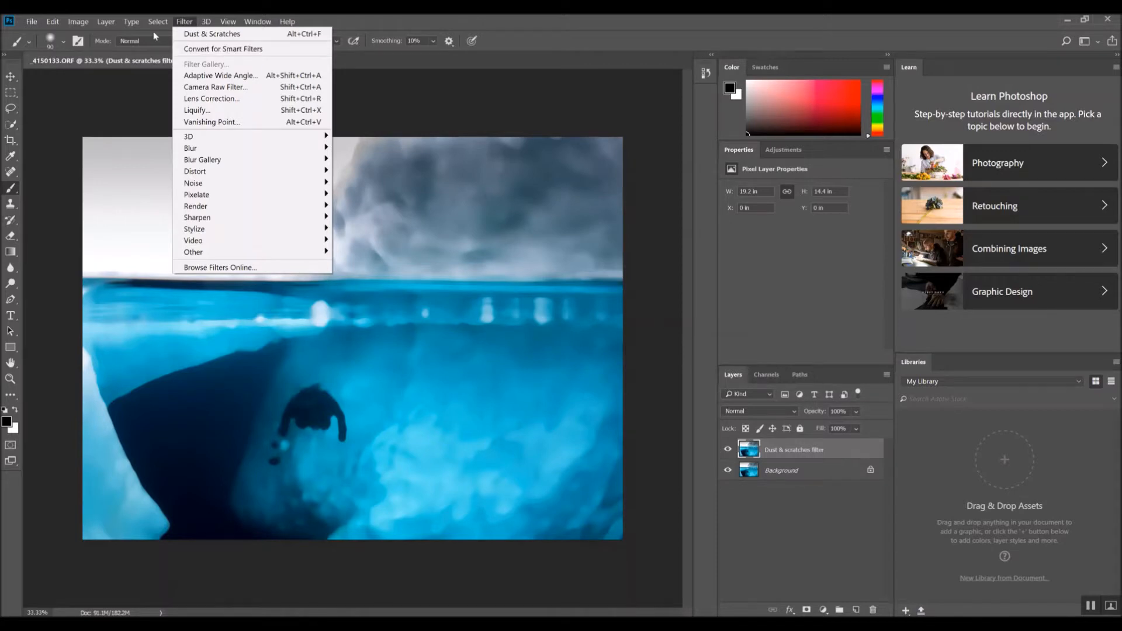
click(107, 23)
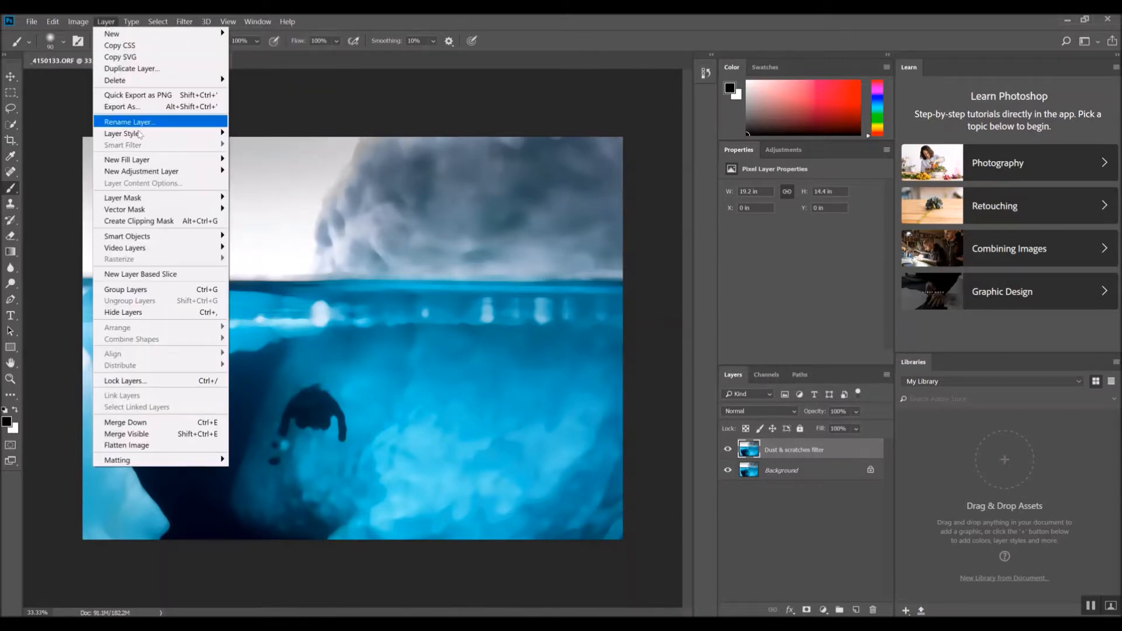
mouse_move(165, 203)
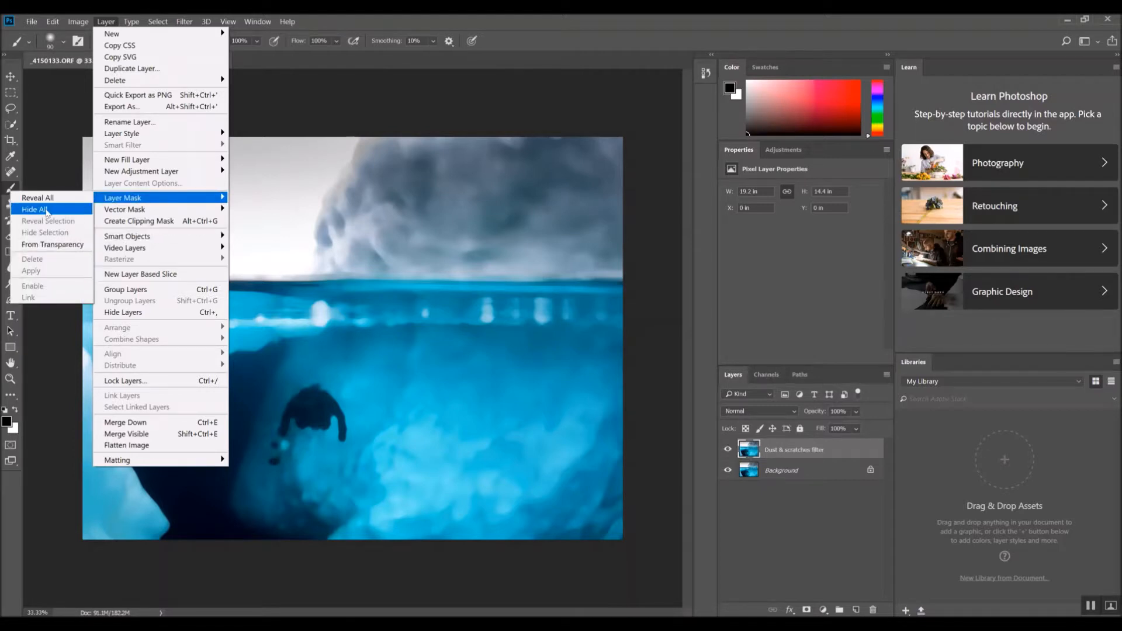
click(46, 212)
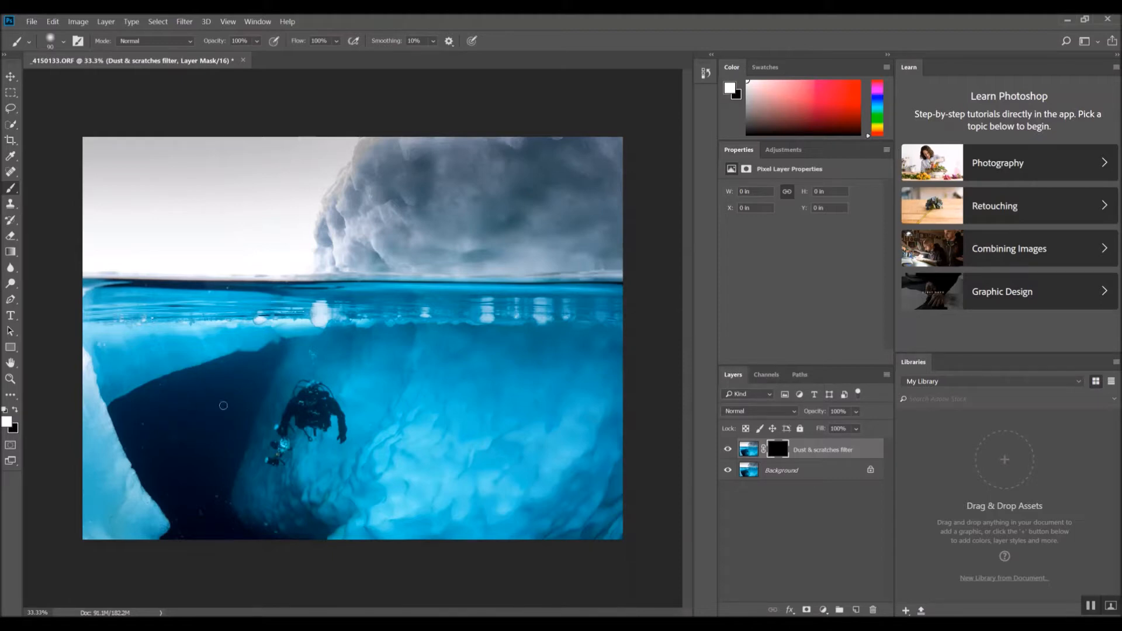
Paint white on the mask over the dark ice wall in the lower left, enlarging then shrinking the brush
drag(177, 438, 179, 436)
key(bracketright)
key(bracketright)
key(bracketright)
mouse_move(177, 447)
mouse_down()
mouse_move(196, 438)
mouse_move(210, 483)
mouse_up()
key(bracketleft)
key(bracketleft)
Paint white on the mask along the upper edge of the dark ice wall
click(225, 22)
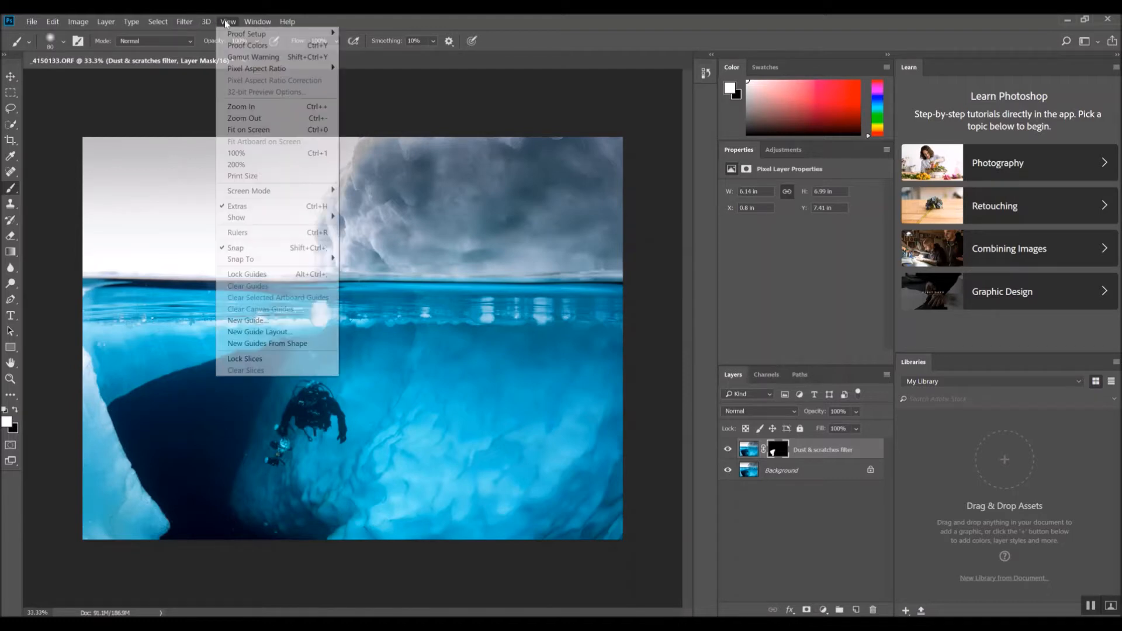
click(267, 112)
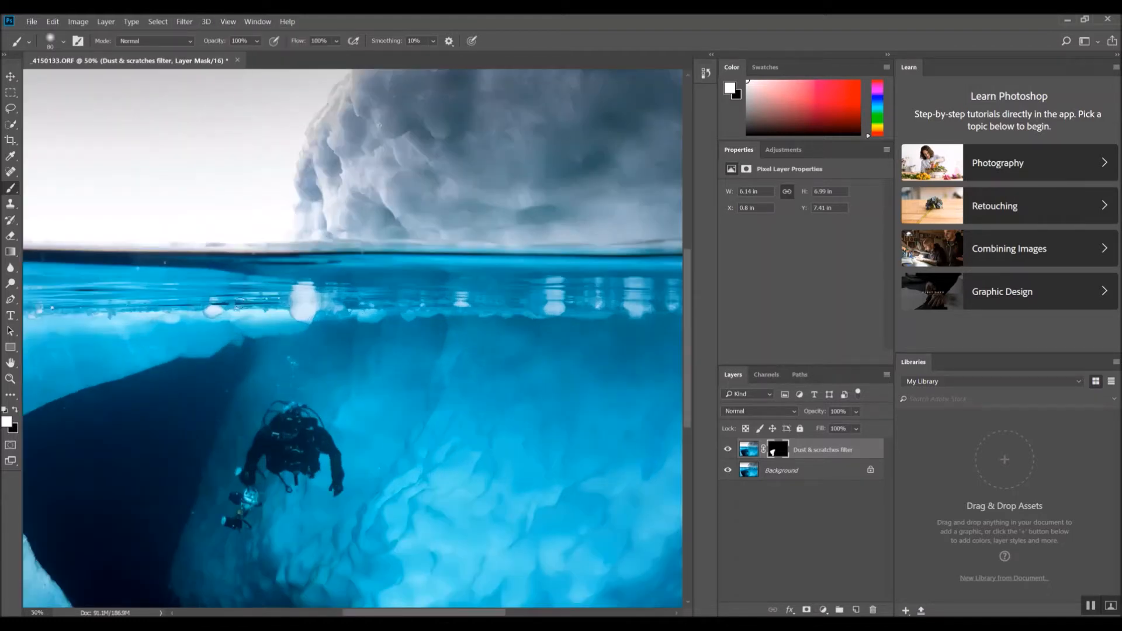
key(ctrl+plus)
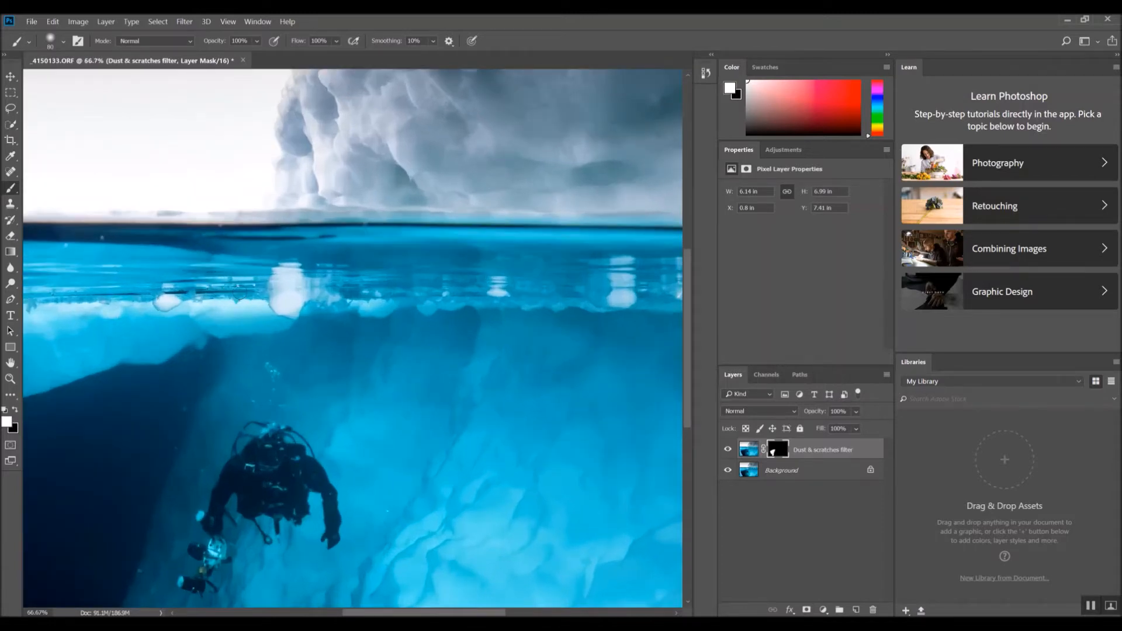
key(ctrl+plus)
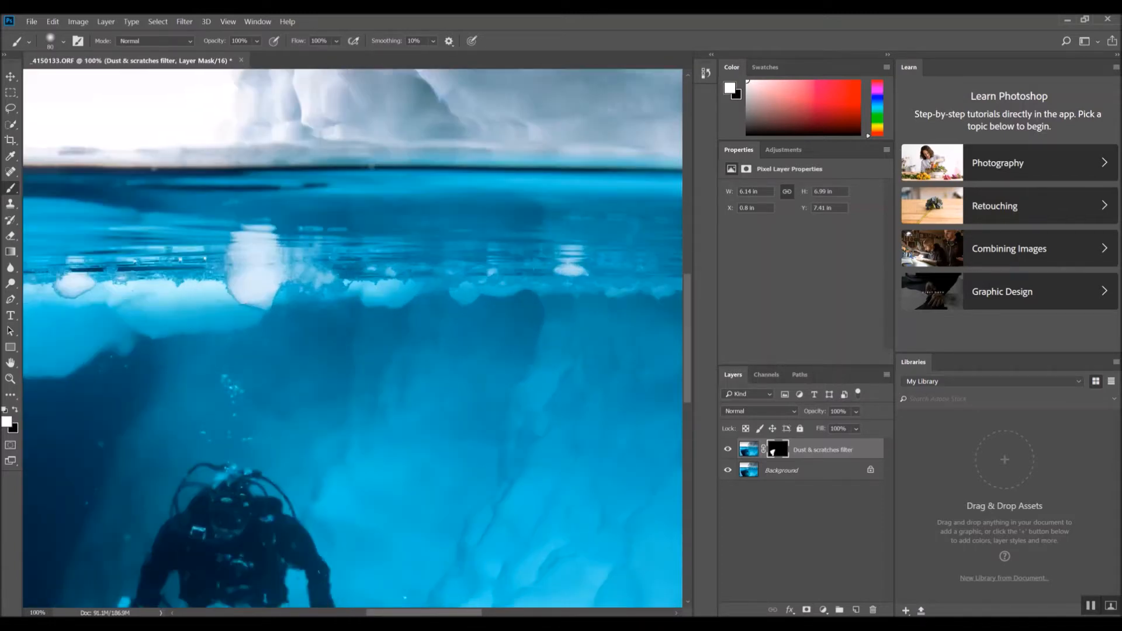
drag(433, 614, 359, 615)
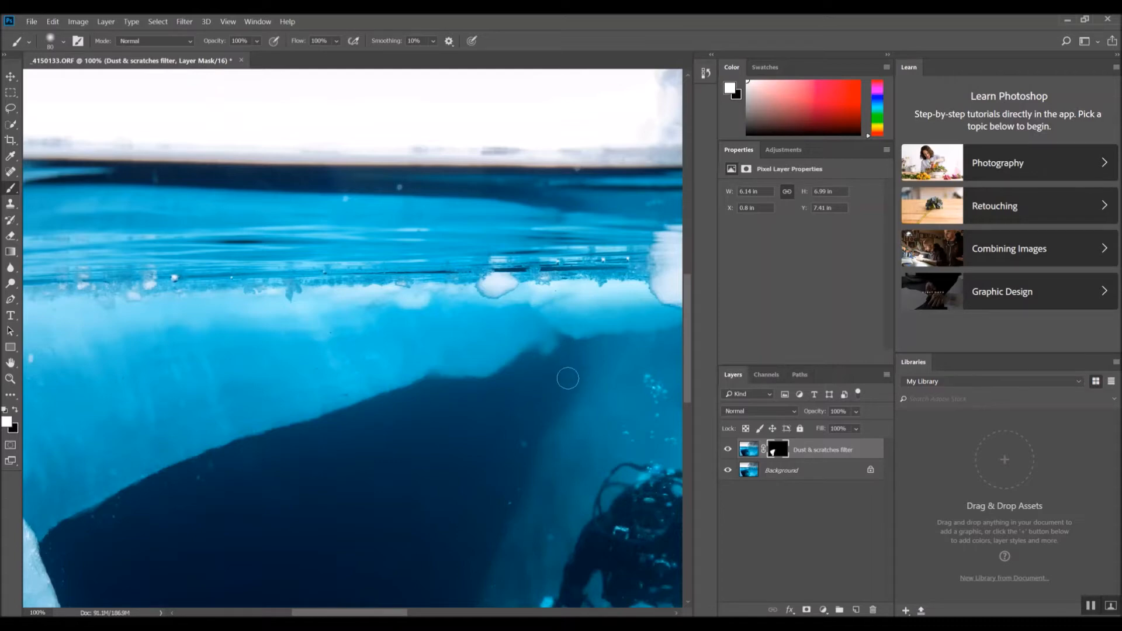
drag(523, 396, 506, 421)
mouse_move(336, 429)
mouse_down()
mouse_move(212, 464)
mouse_move(250, 465)
mouse_move(209, 469)
mouse_up()
Paint white on the mask over the lower left part of the dark ice wall
scroll(335, 536, down, 1)
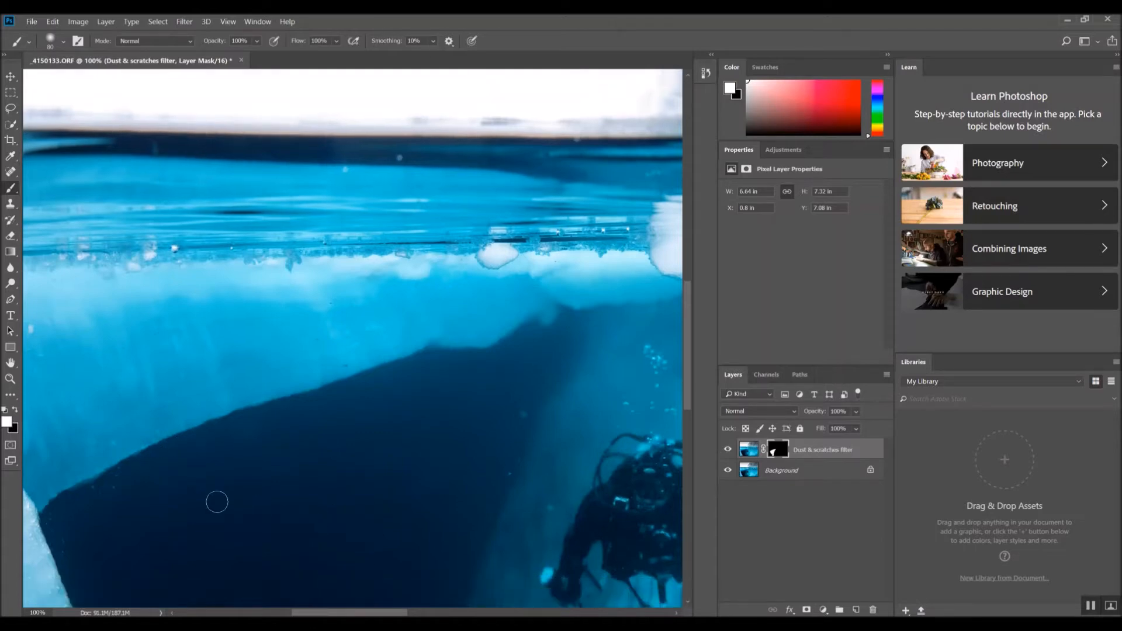
scroll(151, 440, down, 1)
mouse_move(150, 441)
mouse_down()
mouse_move(58, 490)
mouse_move(60, 515)
mouse_move(135, 478)
mouse_move(67, 523)
mouse_move(68, 534)
mouse_move(60, 520)
mouse_move(82, 555)
mouse_up()
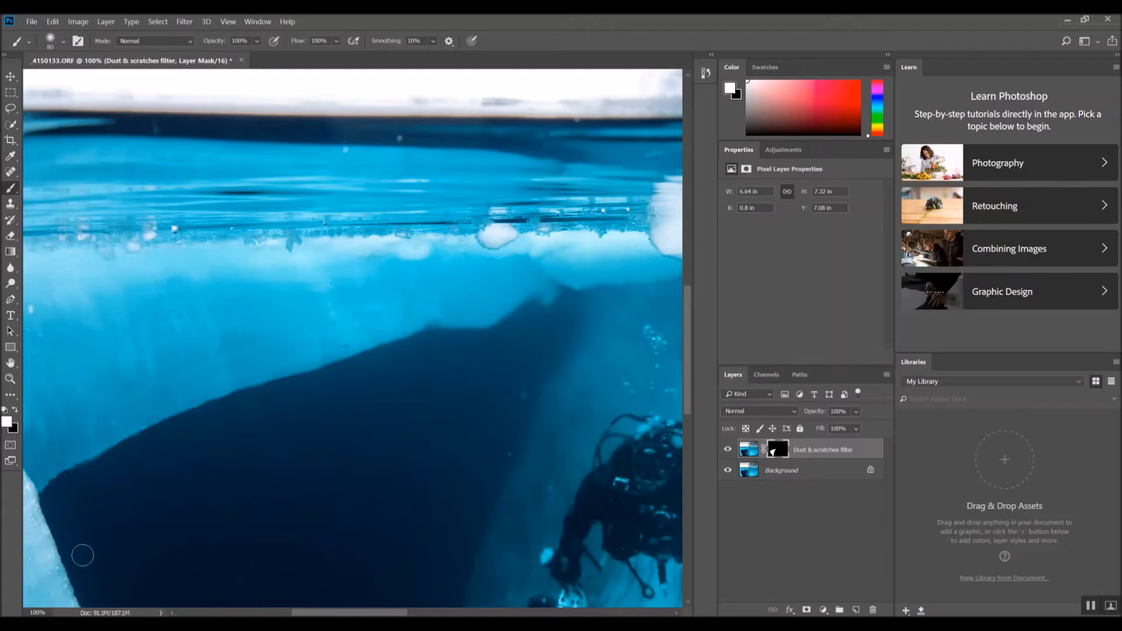
scroll(82, 555, down, 5)
mouse_move(72, 351)
mouse_down()
mouse_move(80, 380)
mouse_move(88, 357)
mouse_move(96, 413)
mouse_move(128, 466)
mouse_move(108, 435)
mouse_up()
Shrink the brush and paint white on the mask in the water beside the diver
scroll(240, 300, down, 3)
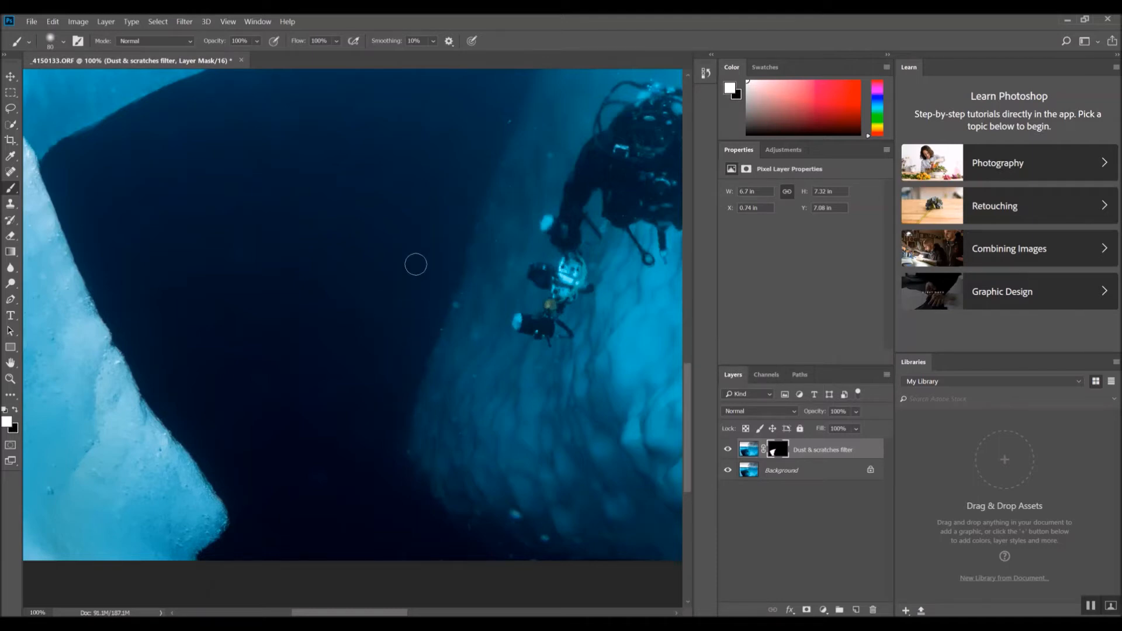
scroll(415, 264, up, 3)
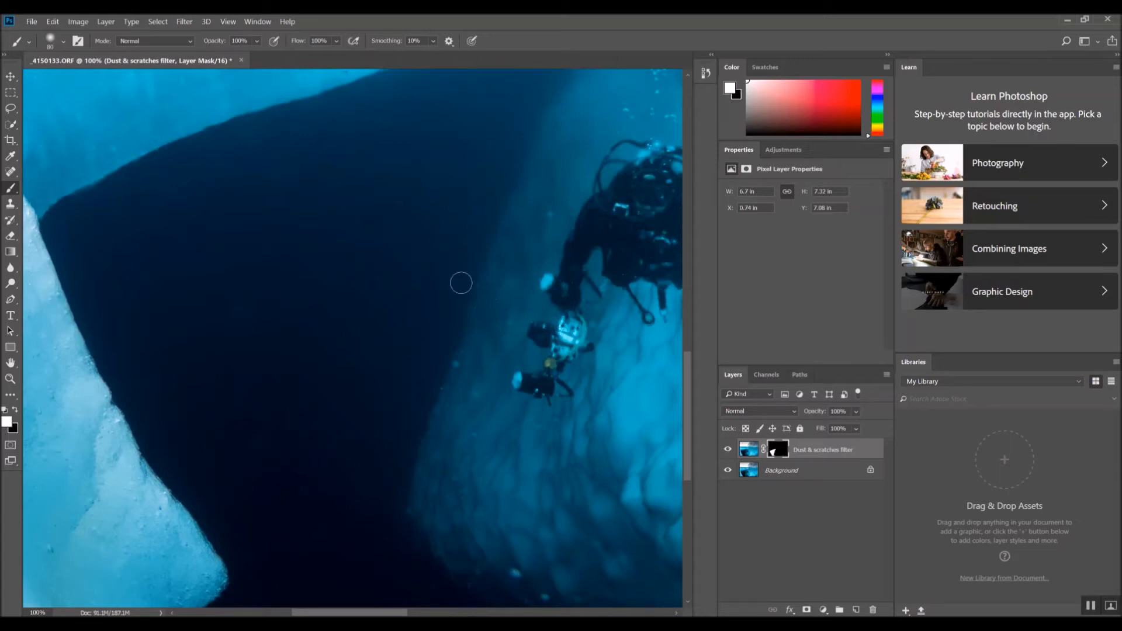
scroll(433, 298, up, 4)
scroll(430, 317, down, 6)
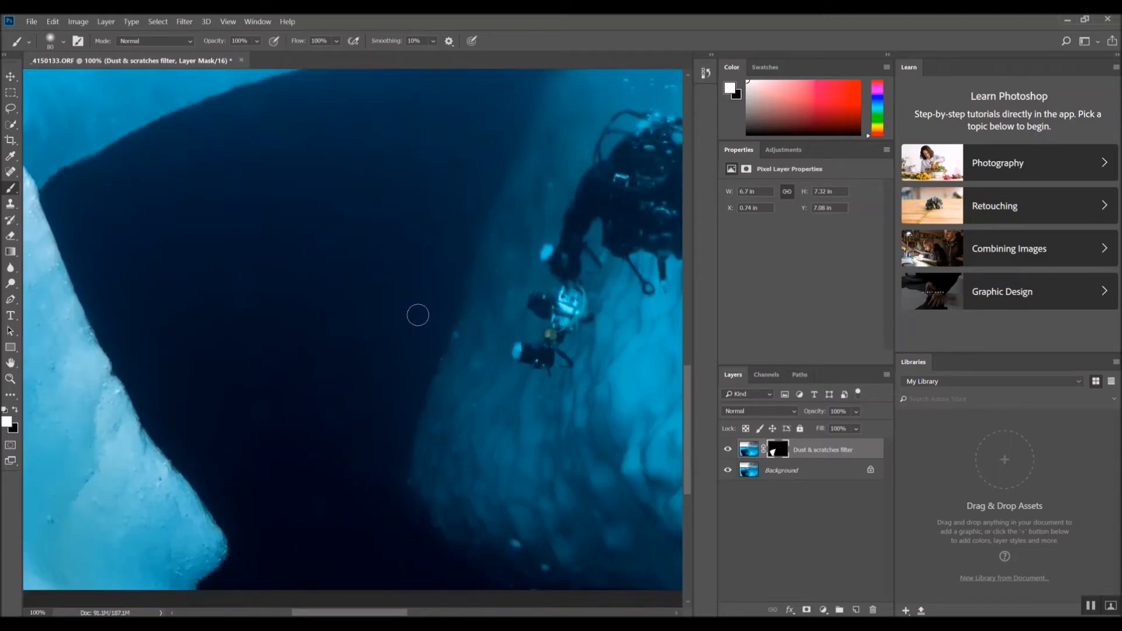
scroll(418, 315, down, 2)
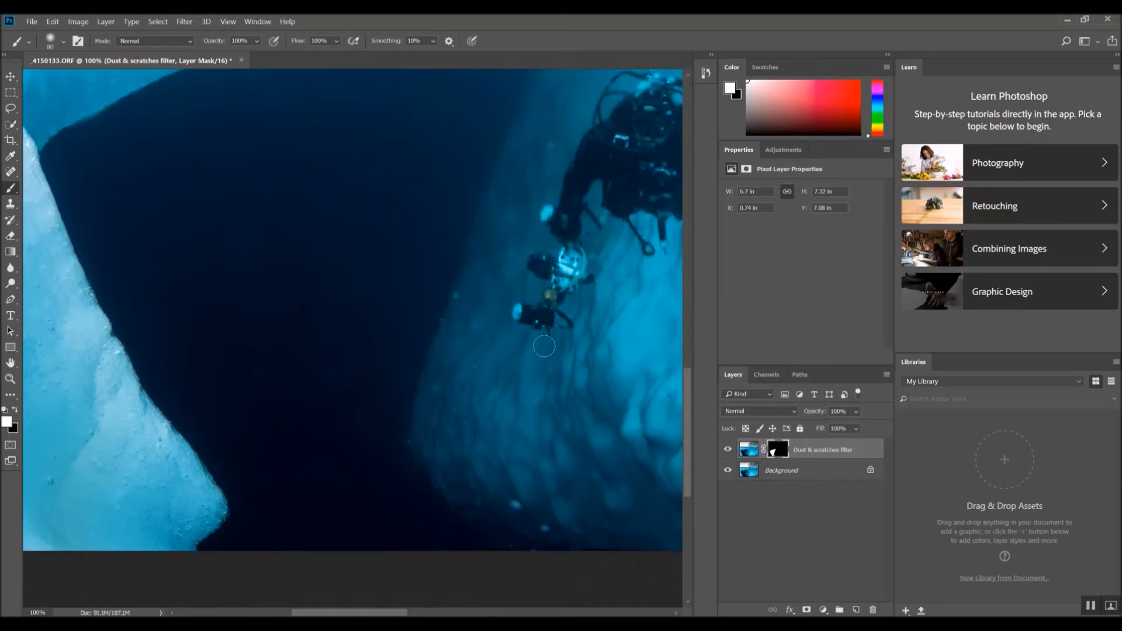
key(bracketleft)
scroll(540, 389, up, 2)
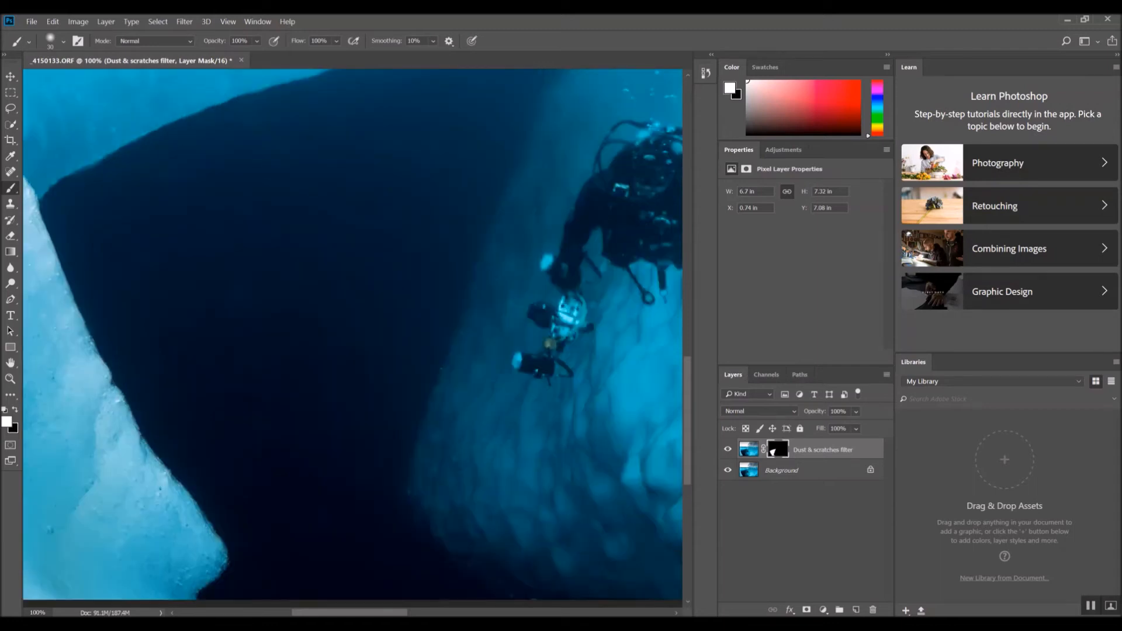
scroll(353, 335, right, 5)
scroll(353, 335, left, 1)
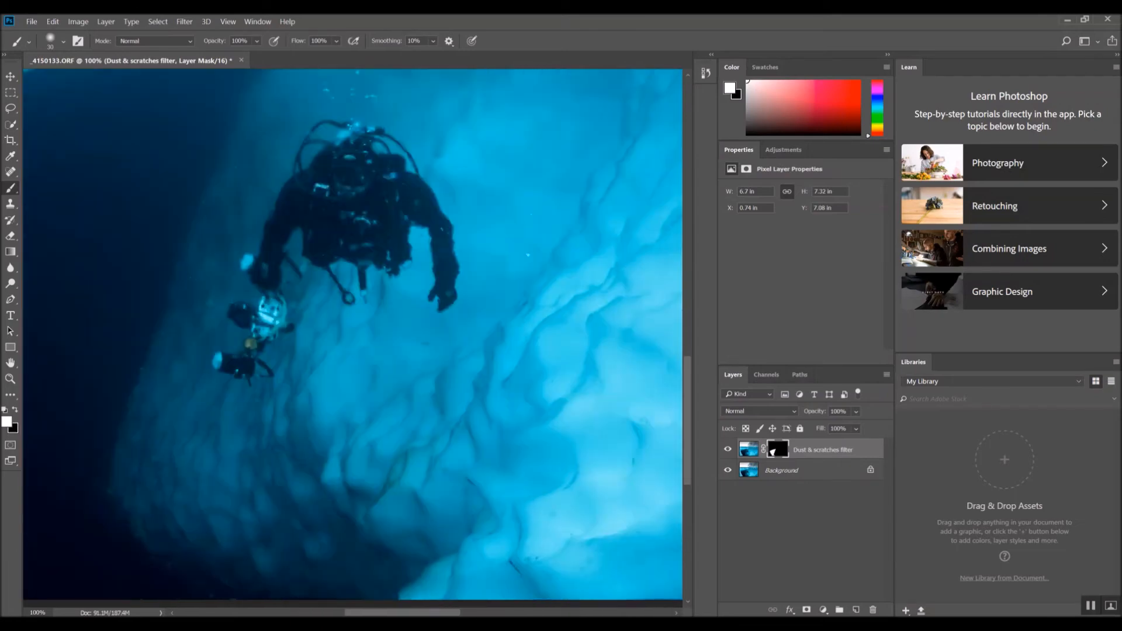
scroll(353, 335, left, 1)
drag(489, 192, 487, 301)
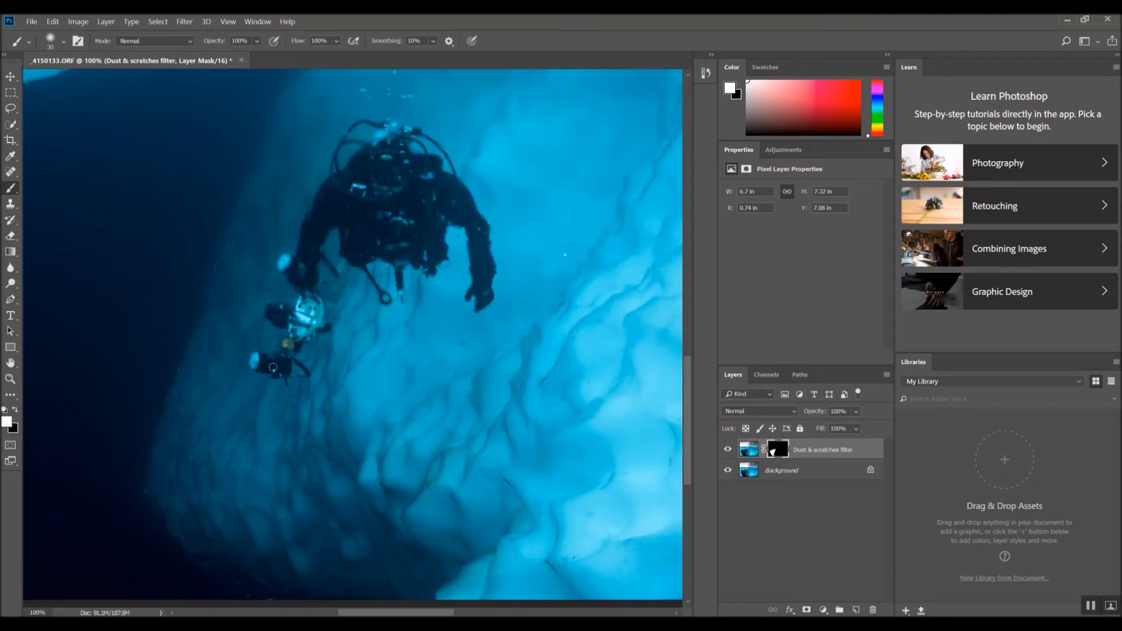
Fit the whole image on screen and save the edited file
scroll(362, 363, up, 1)
scroll(361, 362, up, 5)
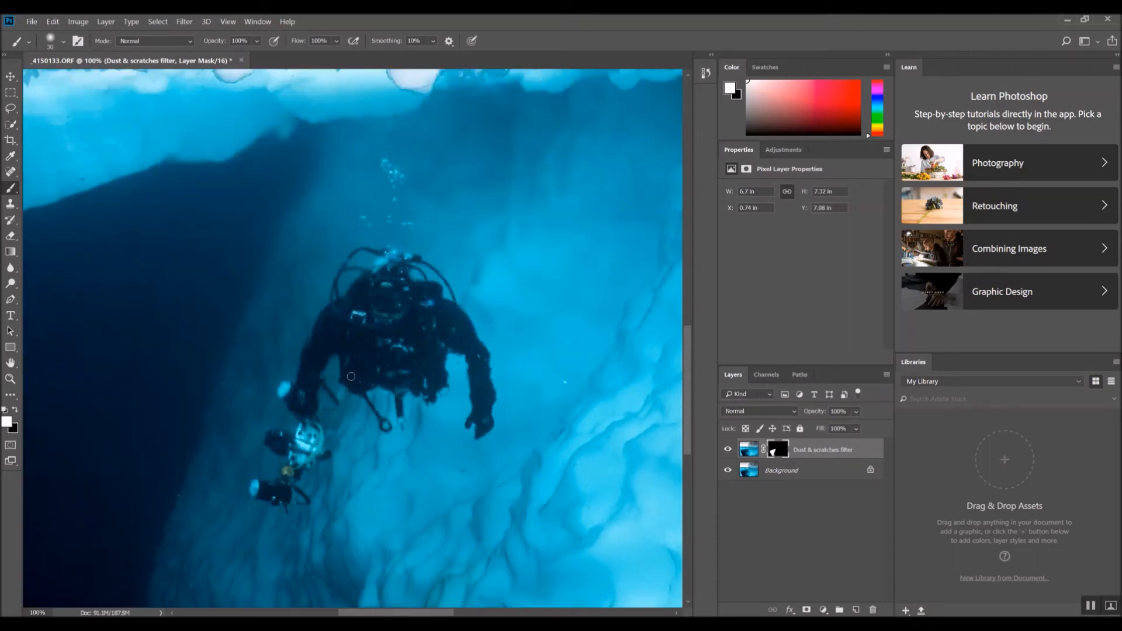
scroll(339, 382, down, 2)
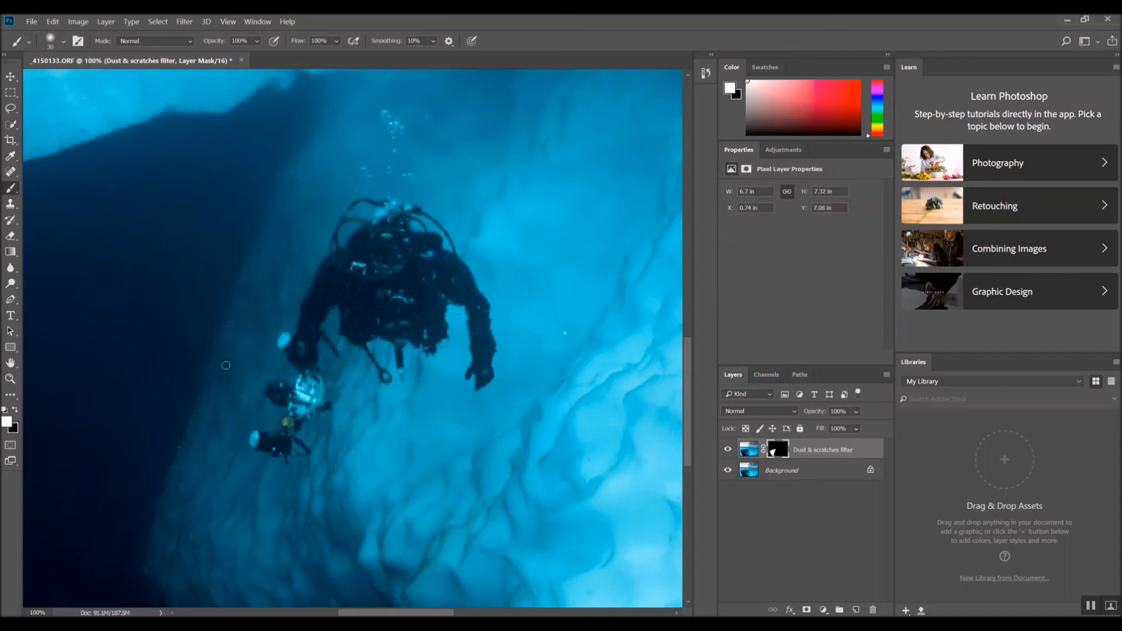
click(228, 22)
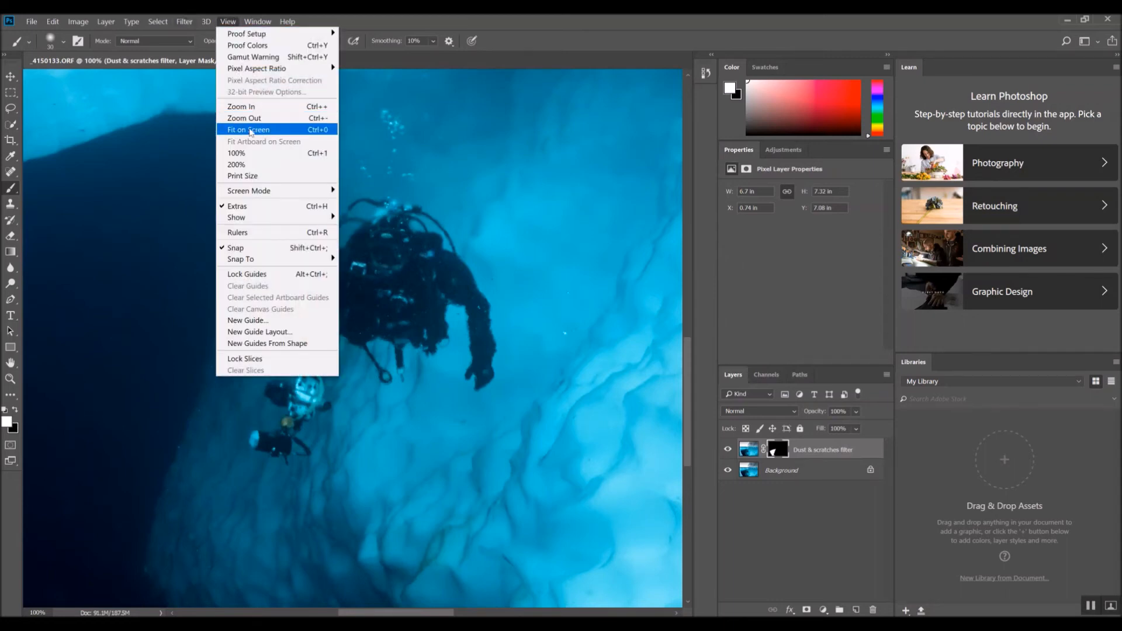
click(250, 131)
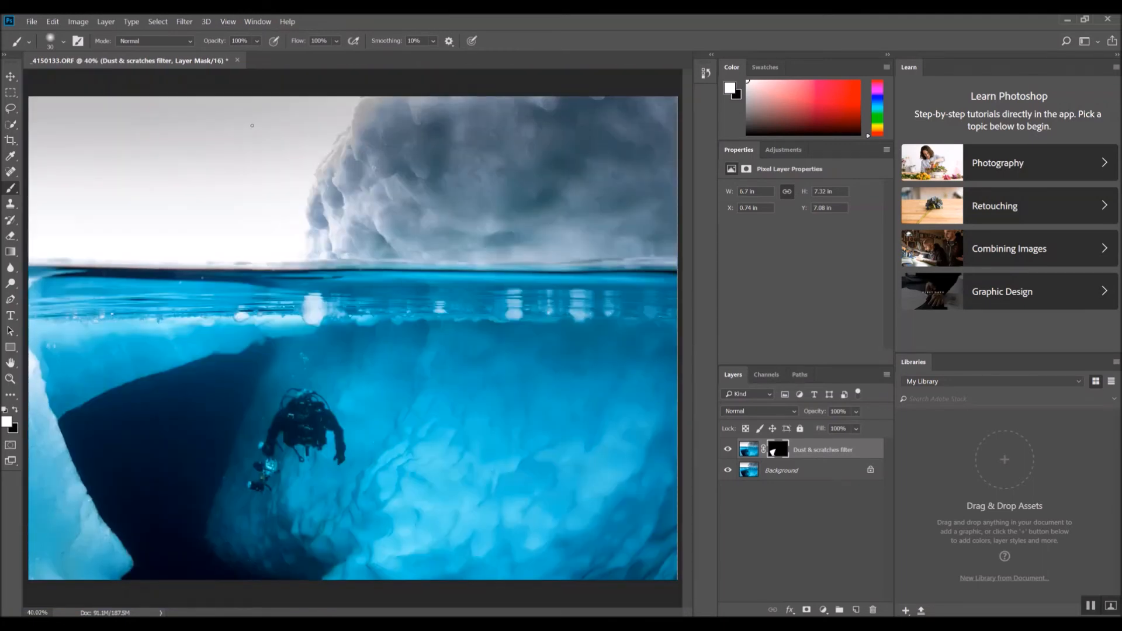
click(31, 22)
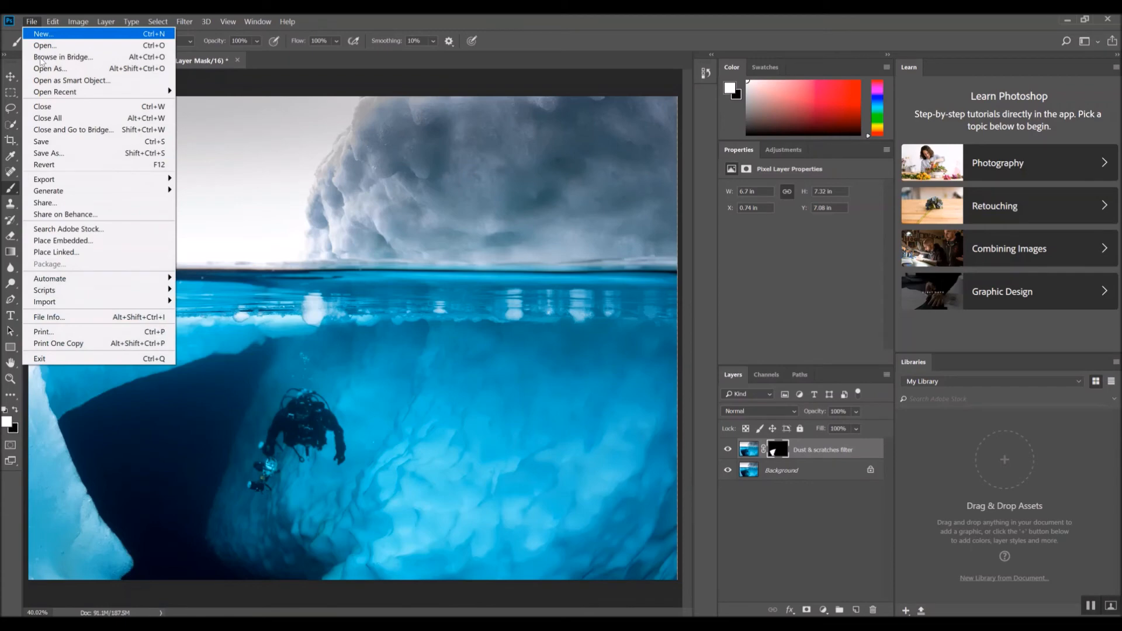
click(55, 145)
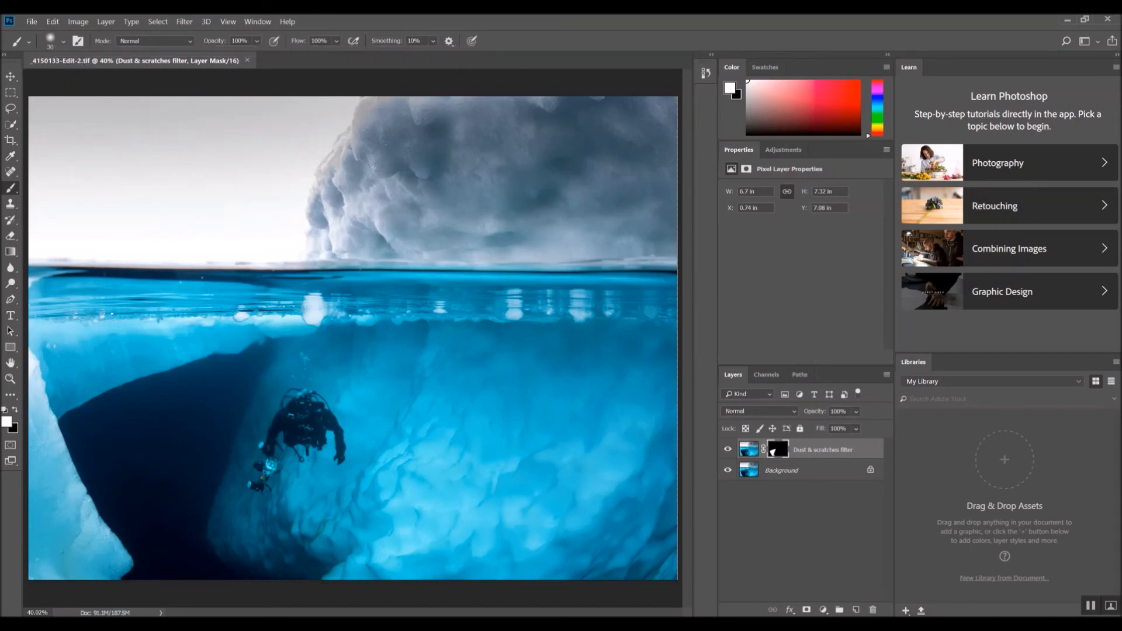
Switch to Lightroom and select the original photo, then the edited TIFF copy, in the filmstrip to compare them
key(alt+Tab)
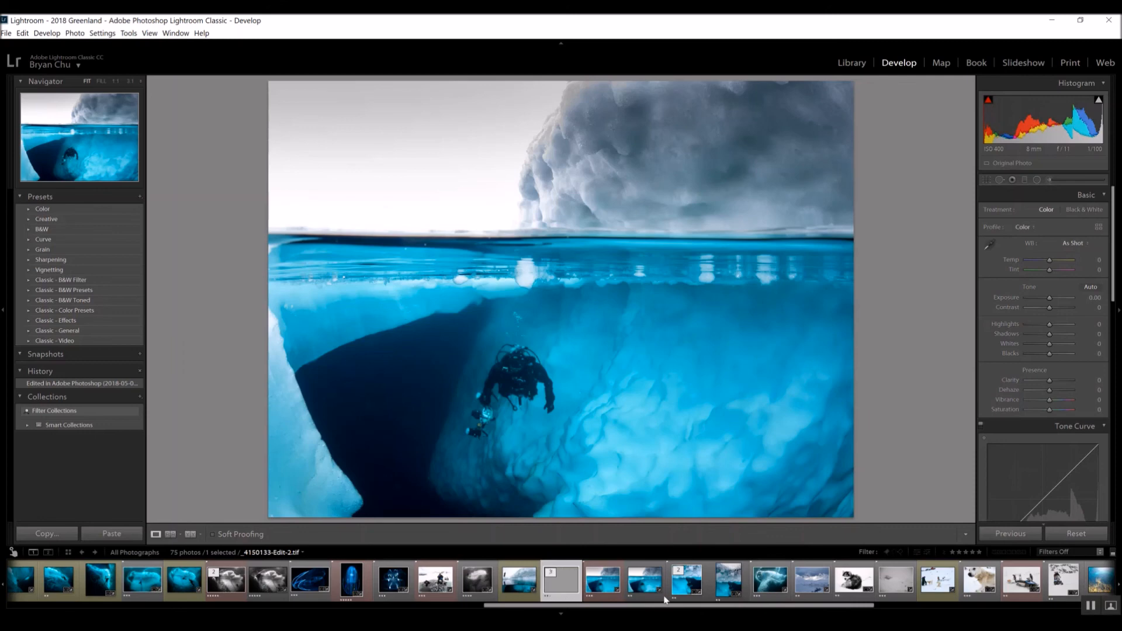
click(644, 601)
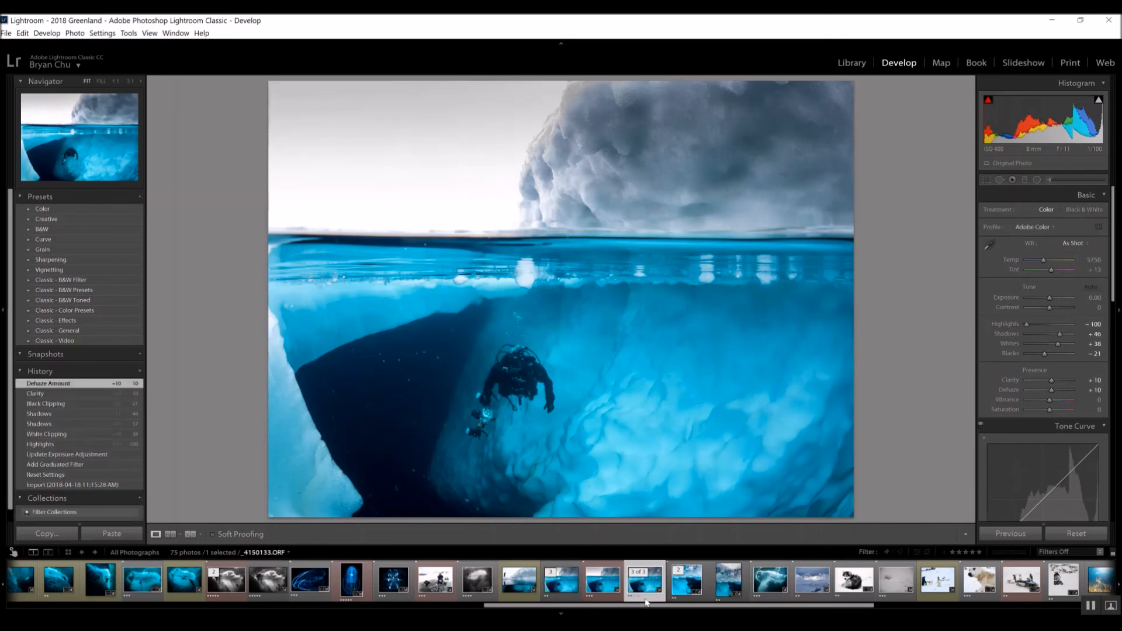
click(565, 602)
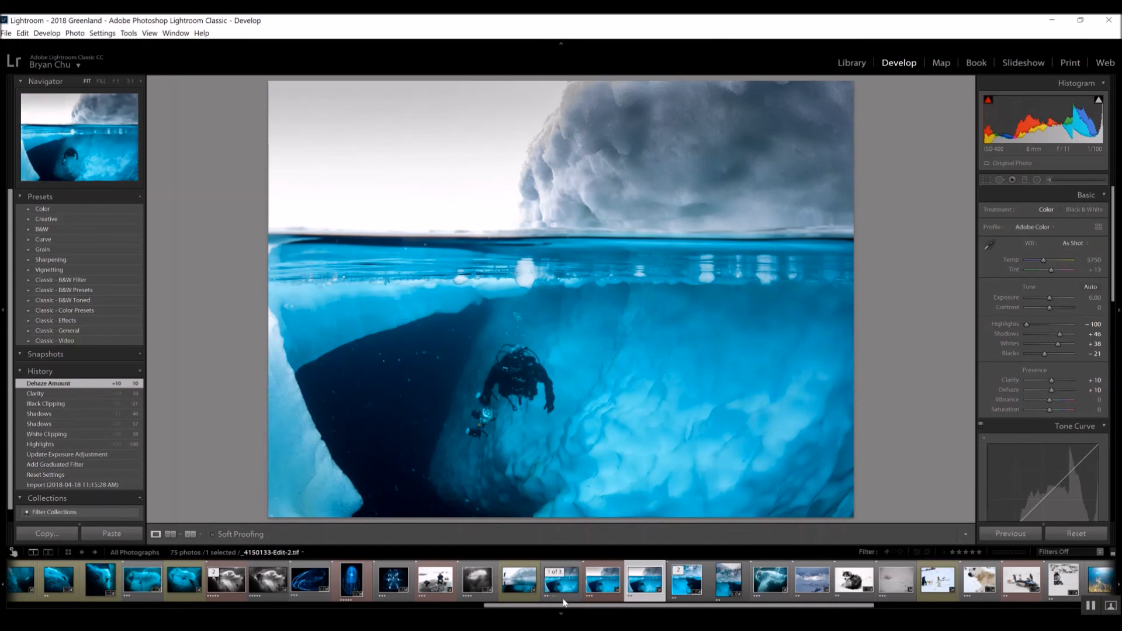